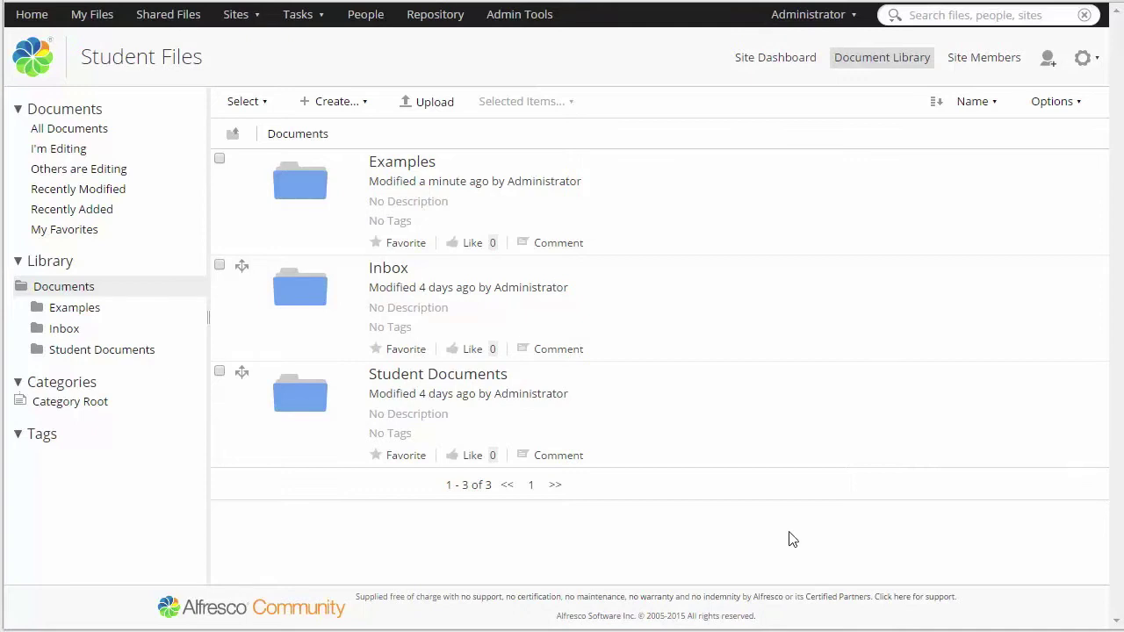
# Step: Browse Student Documents > 2015-2016 into the first student's folder, then return to Student Documents
pyautogui.click(474, 378)
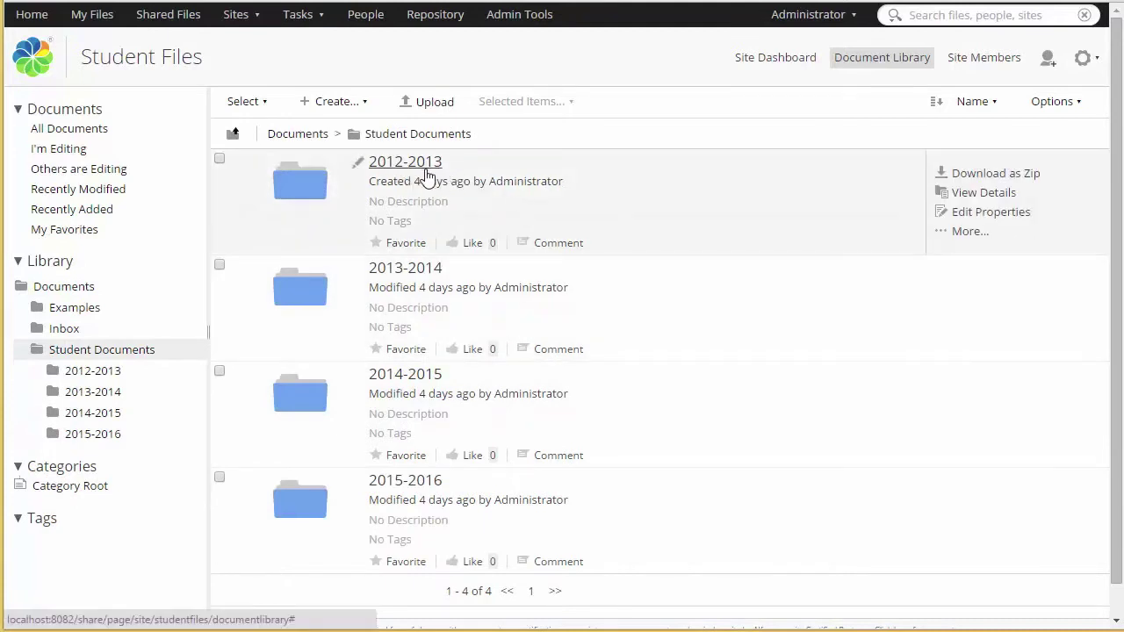
pyautogui.click(412, 483)
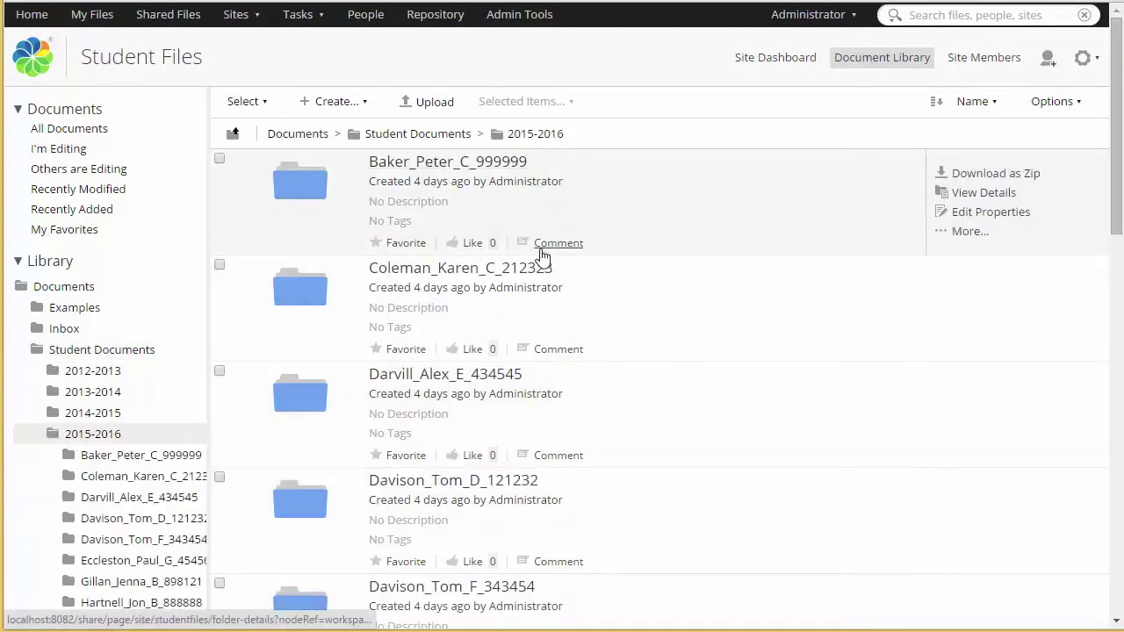
pyautogui.scroll(-7, 539, 321)
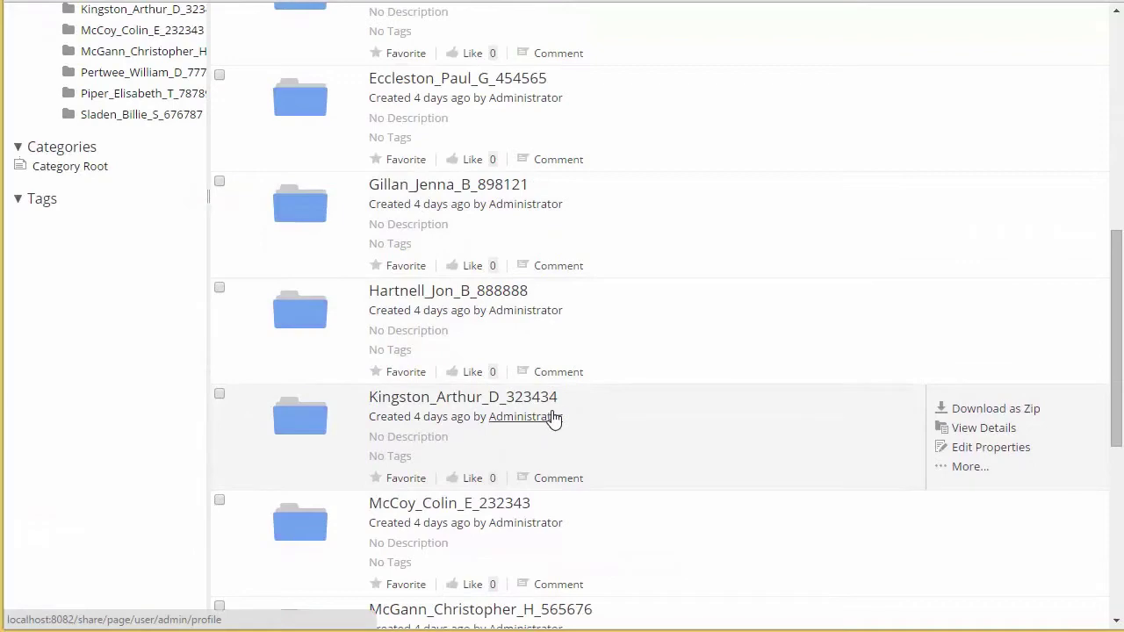
pyautogui.scroll(7, 553, 418)
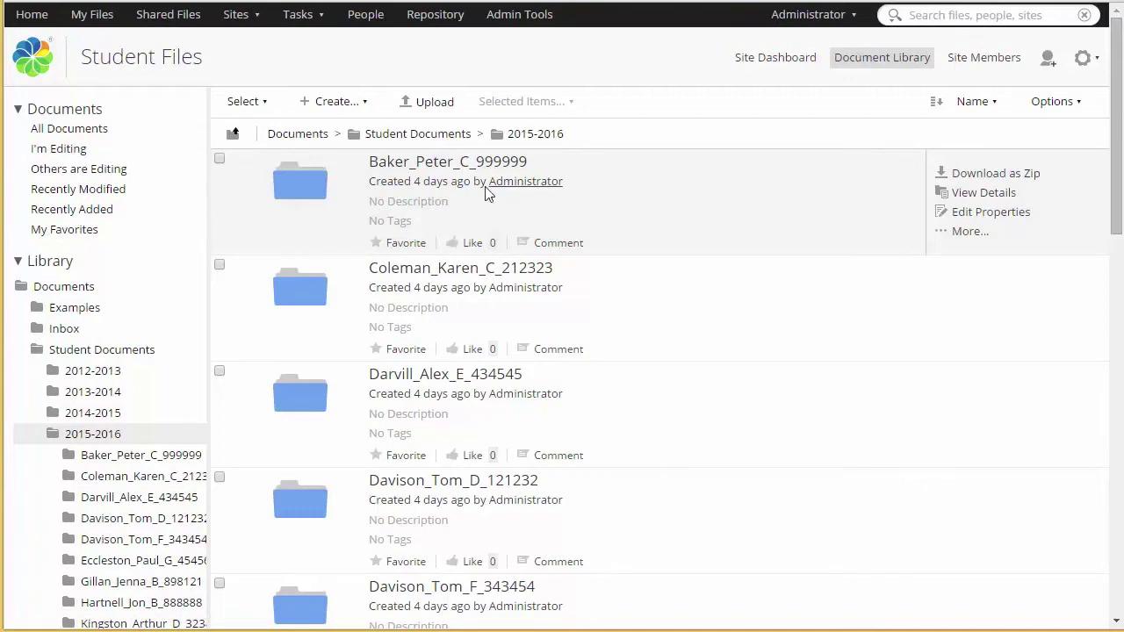
pyautogui.click(447, 163)
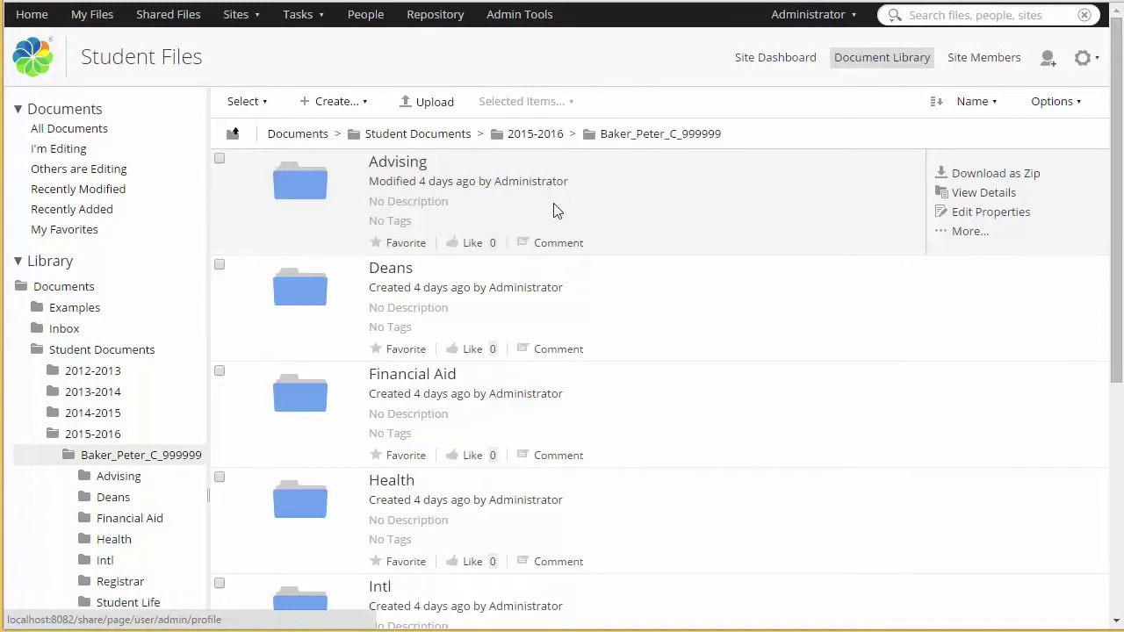
pyautogui.scroll(-2, 569, 221)
pyautogui.scroll(-1, 569, 225)
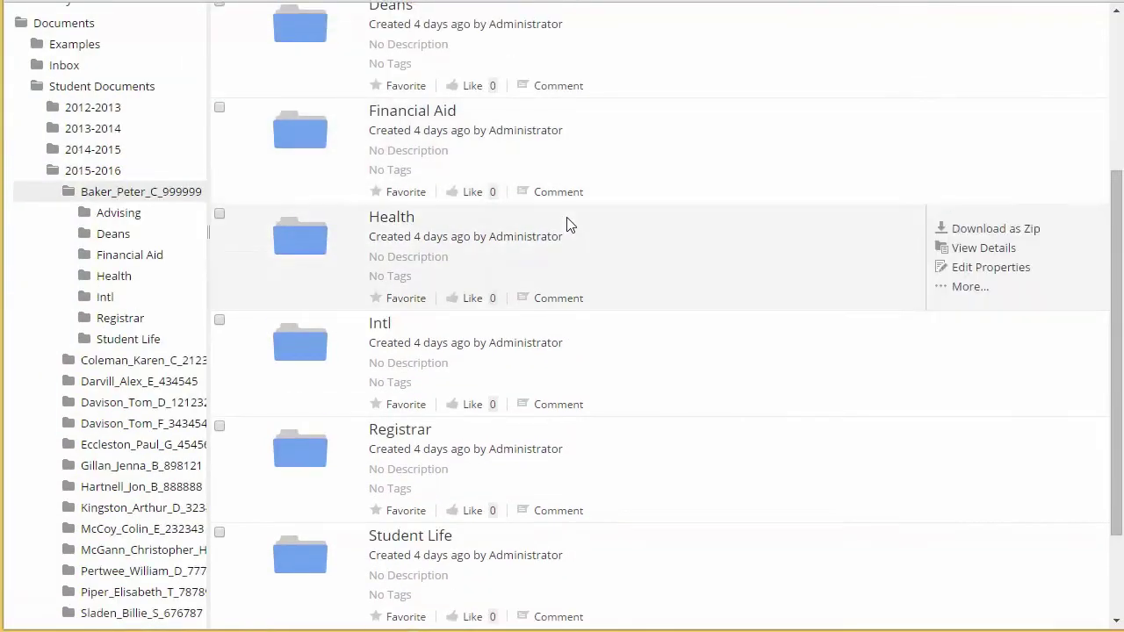
pyautogui.scroll(2, 566, 224)
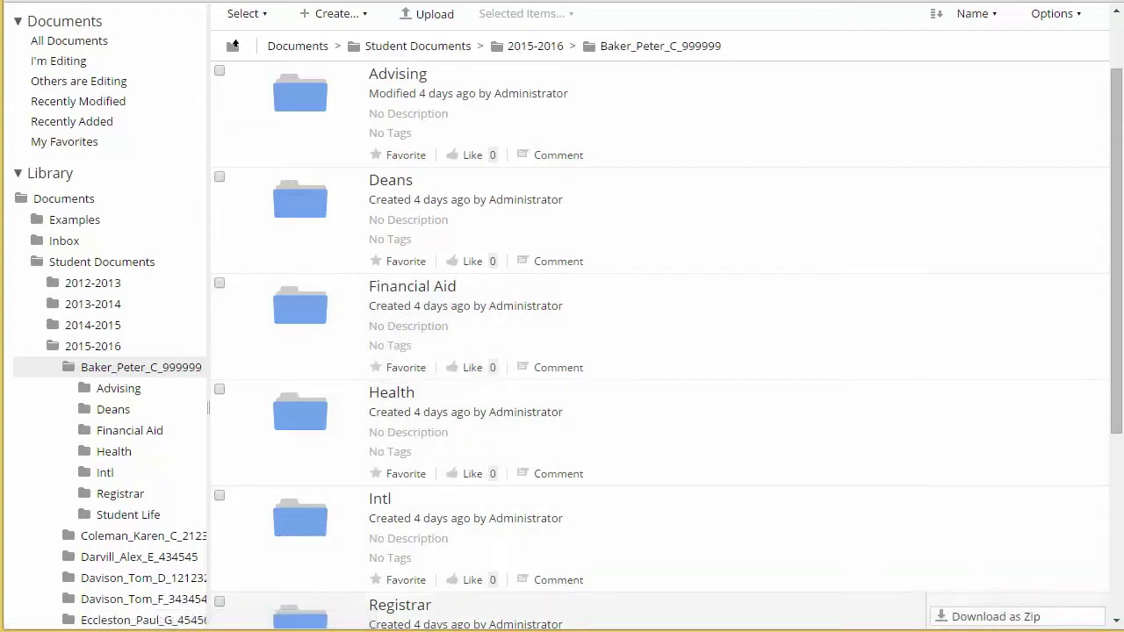
pyautogui.click(234, 46)
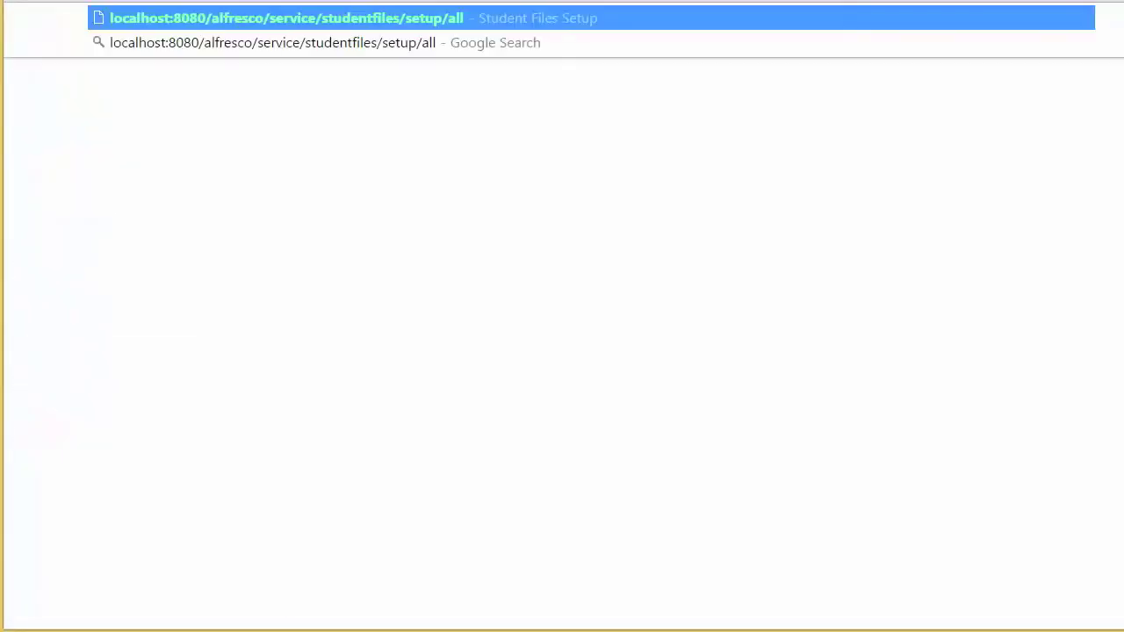
# Step: Load the studentfiles setup URL and authenticate with the administrator credentials
pyautogui.press('Return')
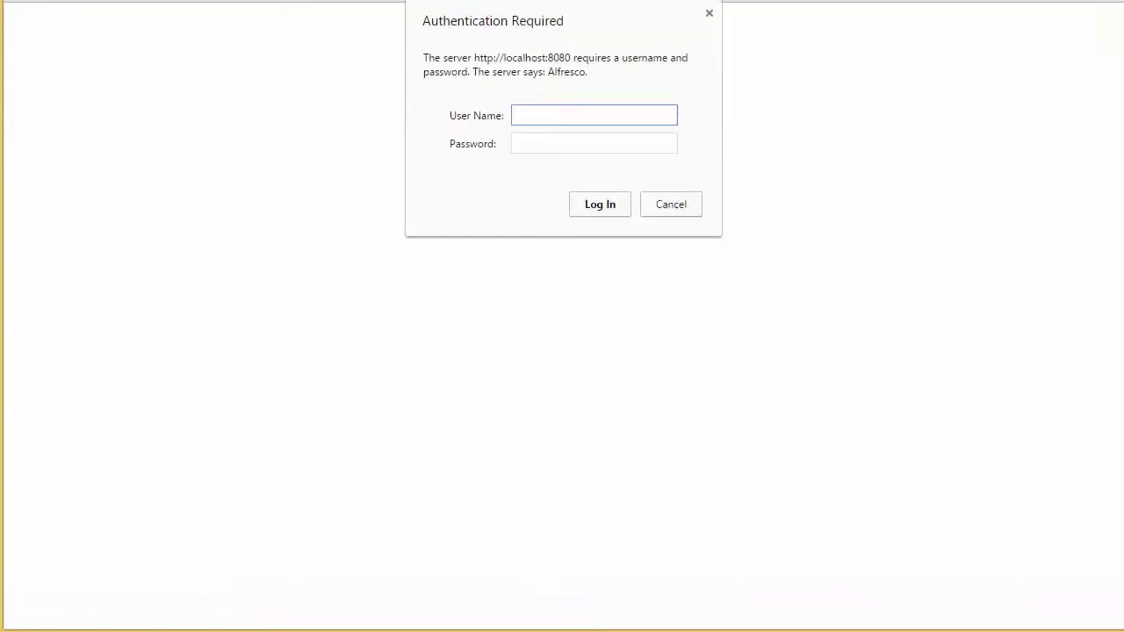
pyautogui.write('admin')
pyautogui.press('Tab')
pyautogui.write('admin')
pyautogui.press('Return')
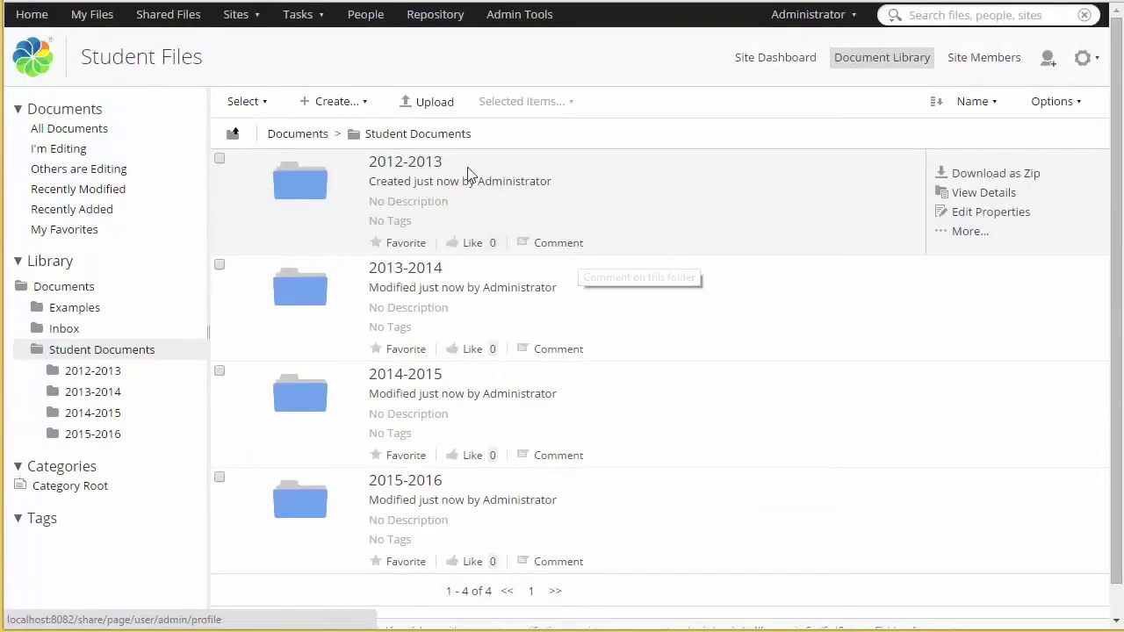
# Step: Go to the 2015-2016 folder and show the first student folder's Manage Permissions page
pyautogui.click(409, 165)
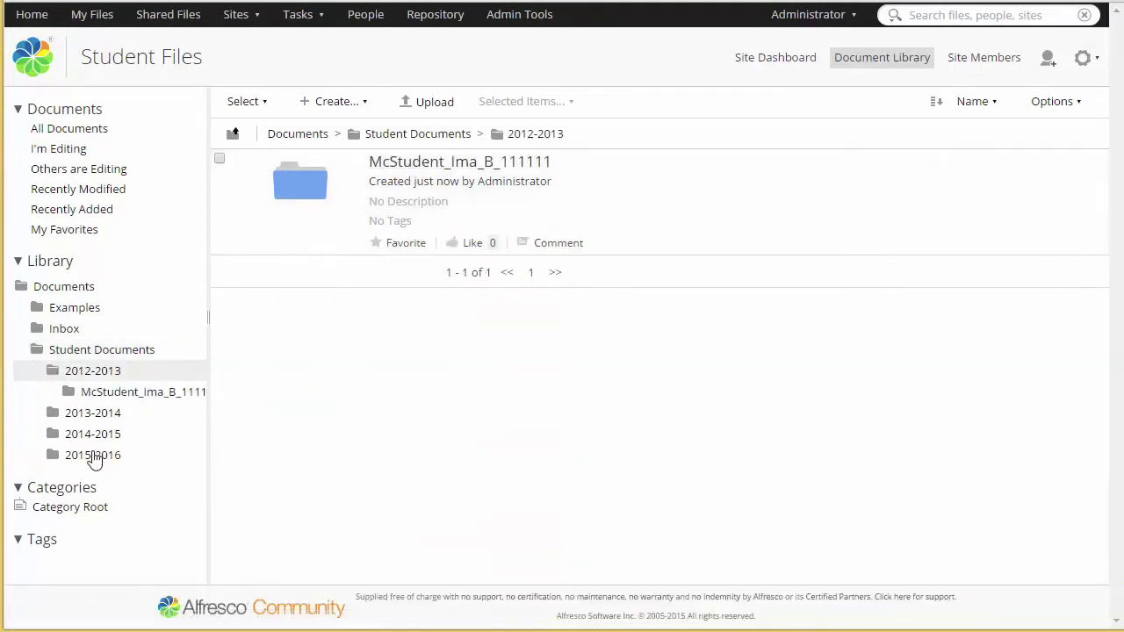
pyautogui.click(93, 454)
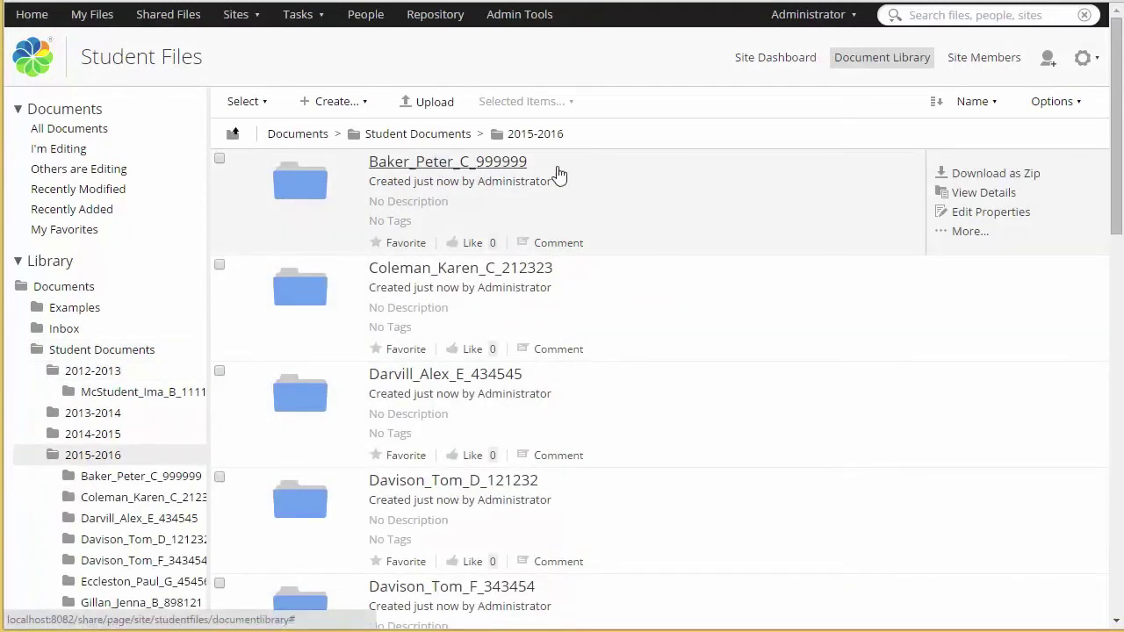
pyautogui.click(969, 232)
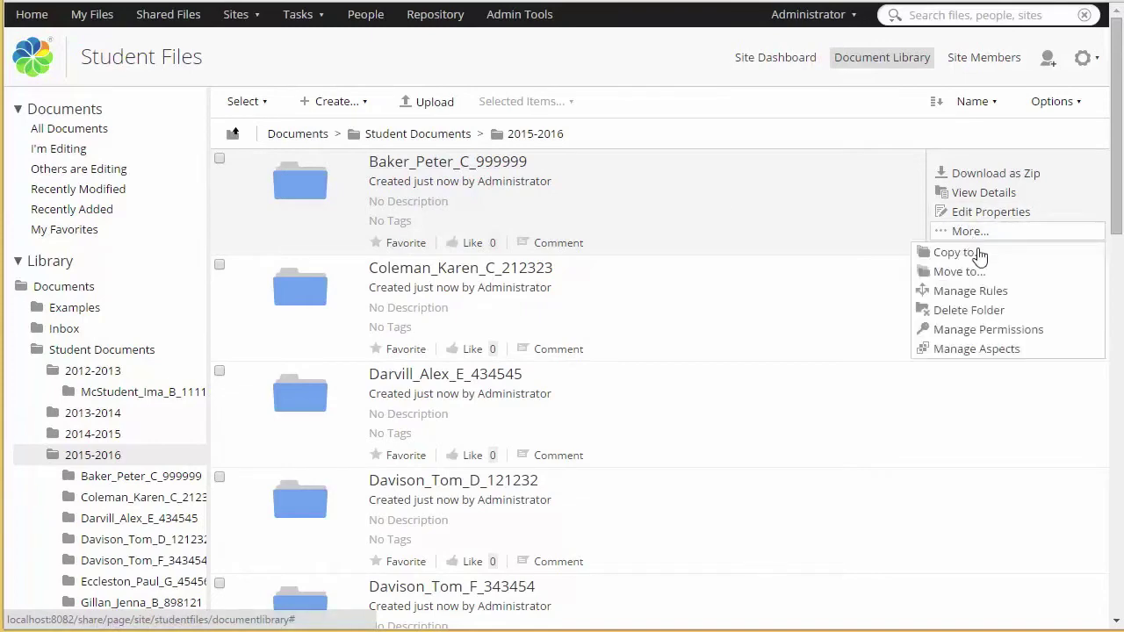
pyautogui.click(1002, 337)
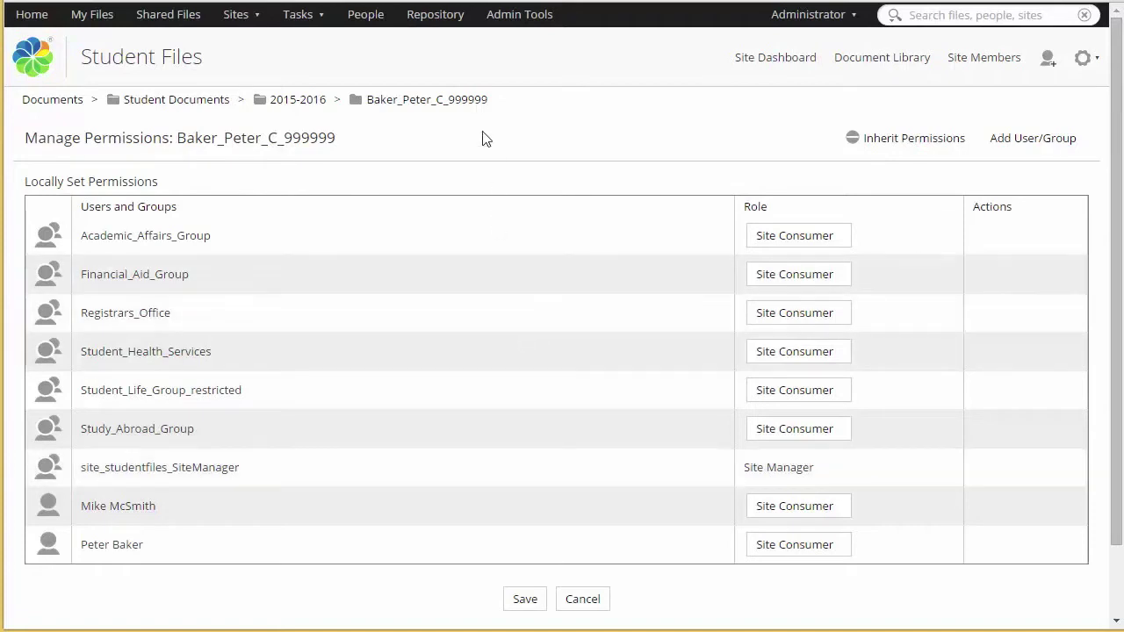
# Step: Check the Advising subfolder's Manage Permissions page, then go back to the student folder
pyautogui.click(424, 101)
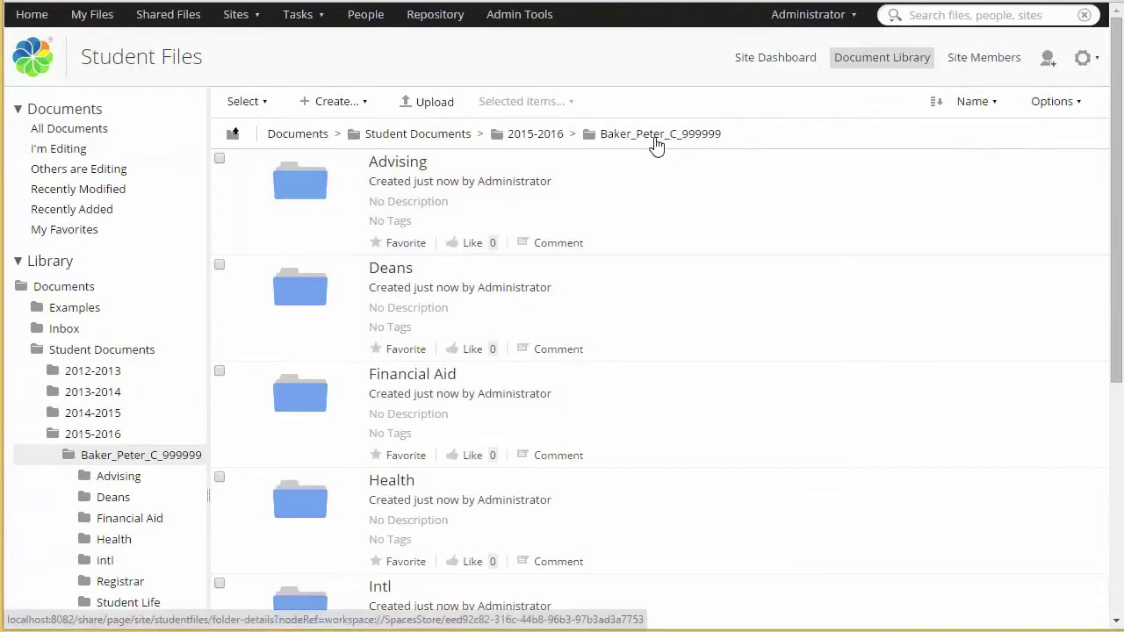
pyautogui.moveTo(850, 243)
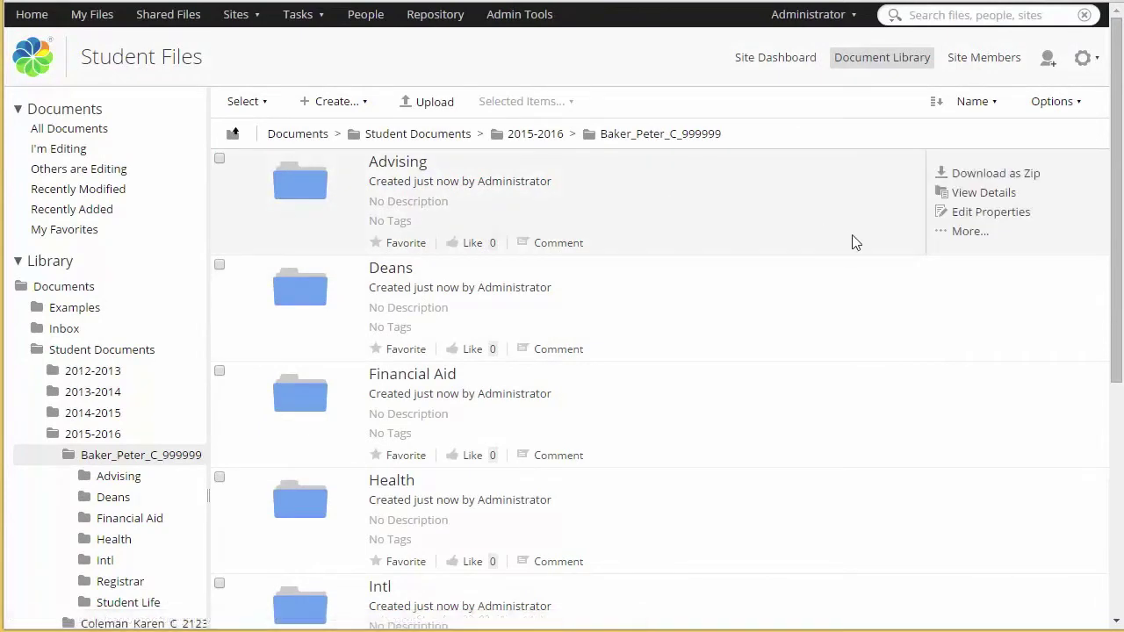
pyautogui.click(965, 232)
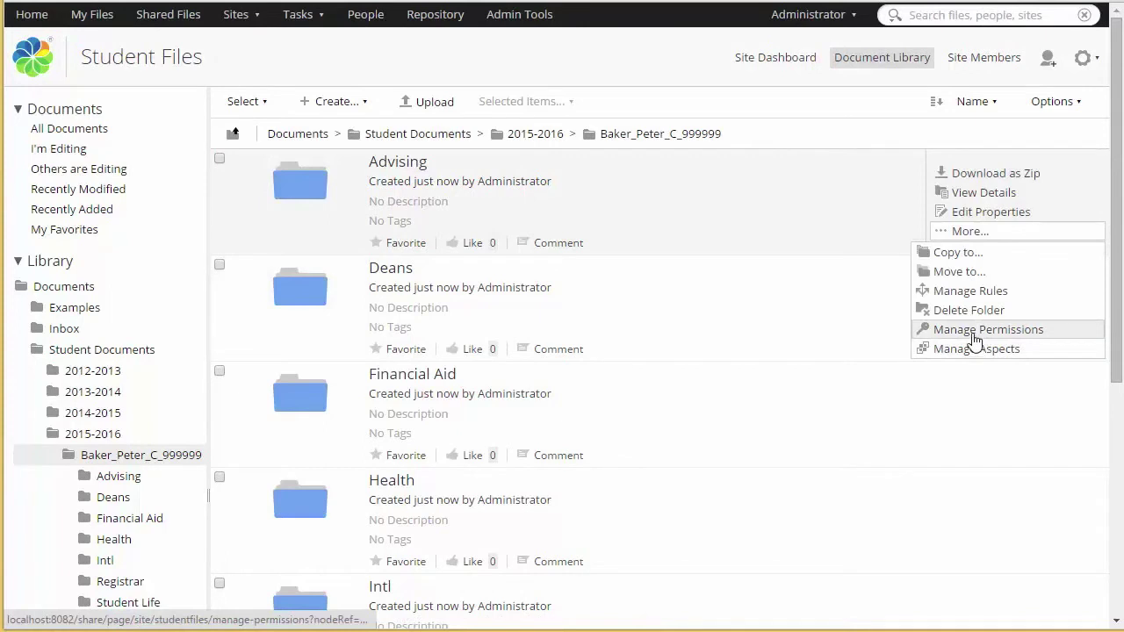
pyautogui.click(974, 330)
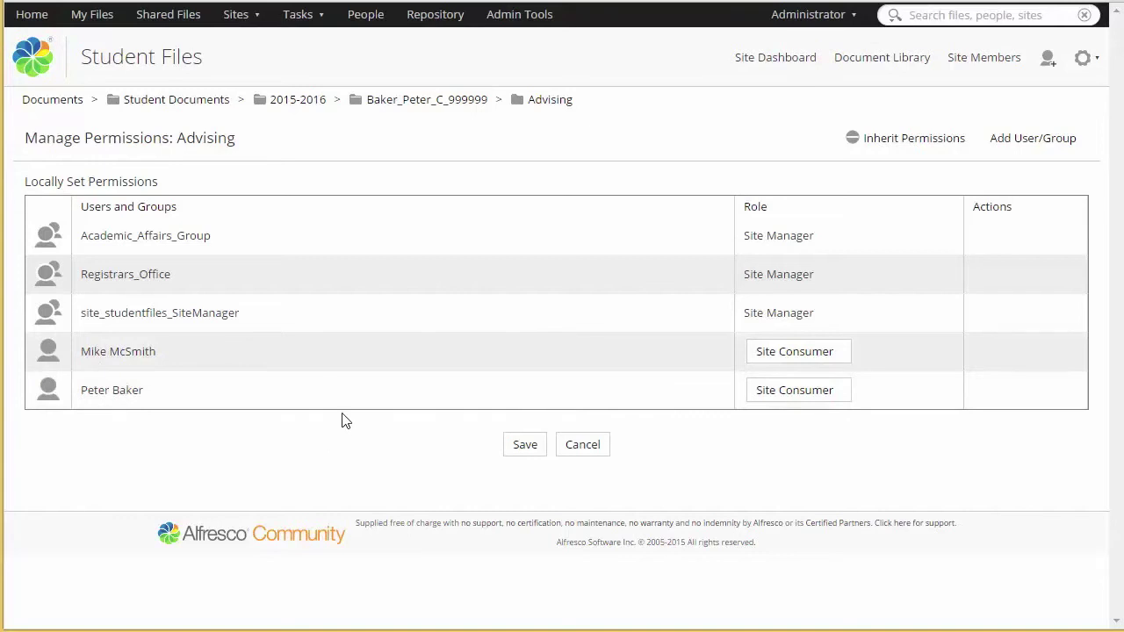
pyautogui.click(439, 104)
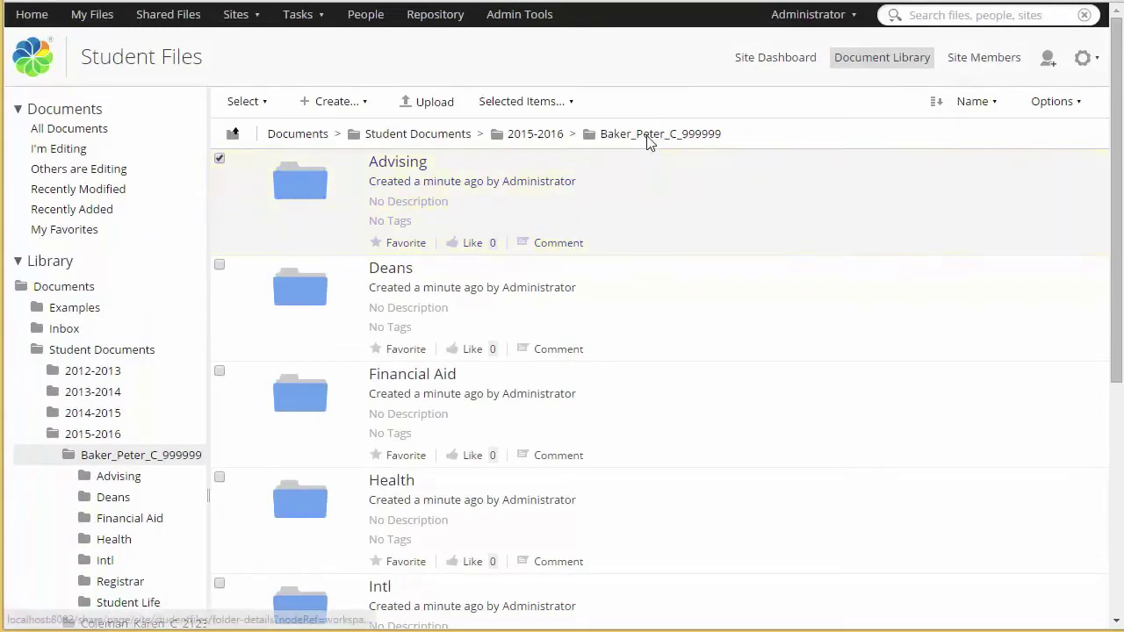
# Step: On the student folder's details page, select the Student ID property value and copy it
pyautogui.click(650, 136)
pyautogui.moveTo(1116, 236); pyautogui.dragTo(1108, 494)
pyautogui.scroll(-1, 1108, 494)
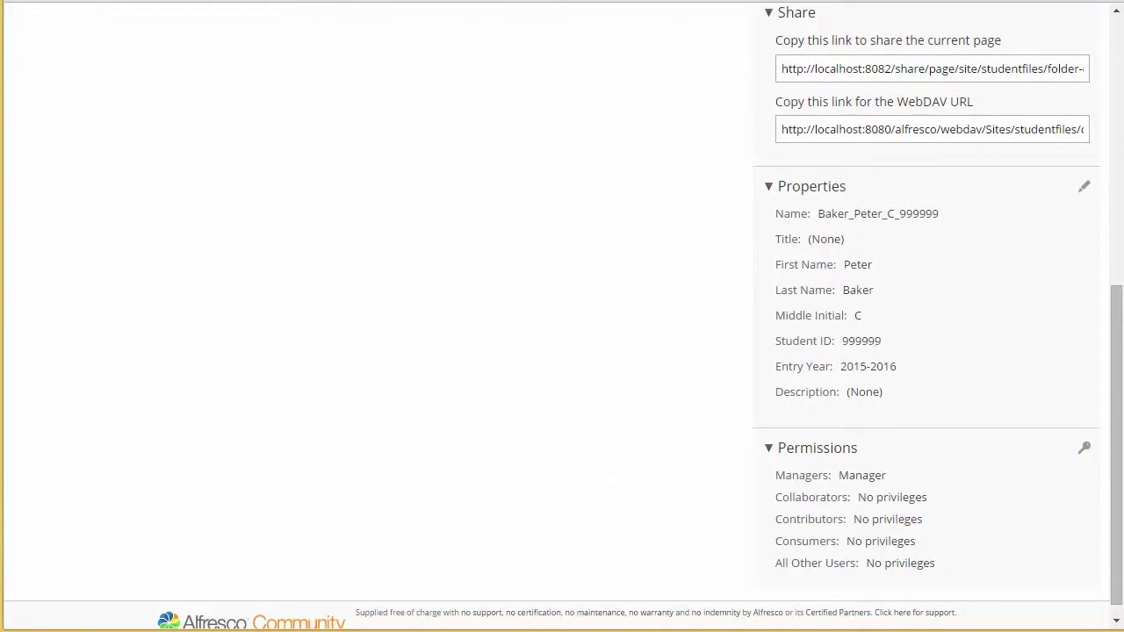
pyautogui.doubleClick(868, 342)
pyautogui.hotkey('ctrl', 'c')
pyautogui.hotkey('alt', 'Left')
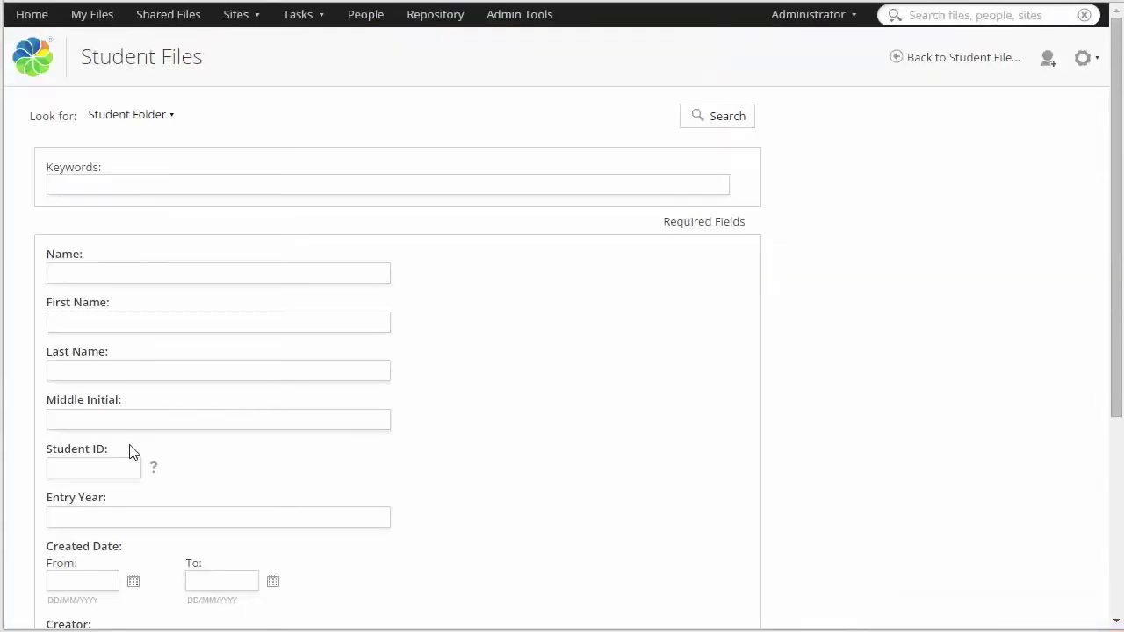
# Step: Search Student Folders by the pasted Student ID, open the matching folder, then go back up
pyautogui.click(93, 467)
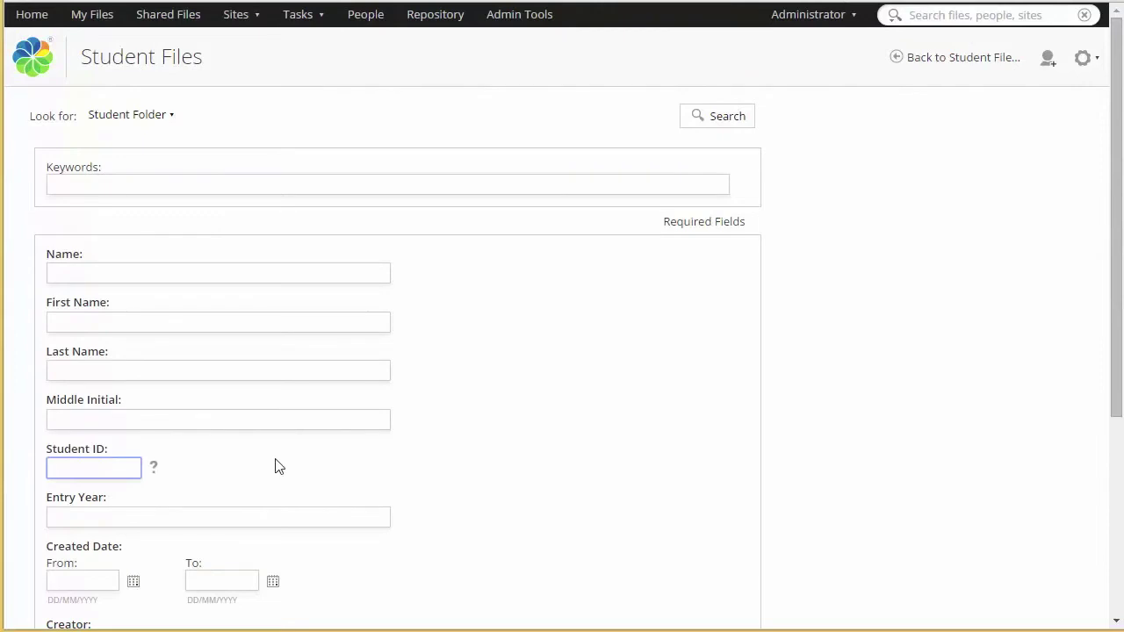
pyautogui.hotkey('ctrl', 'v')
pyautogui.click(721, 122)
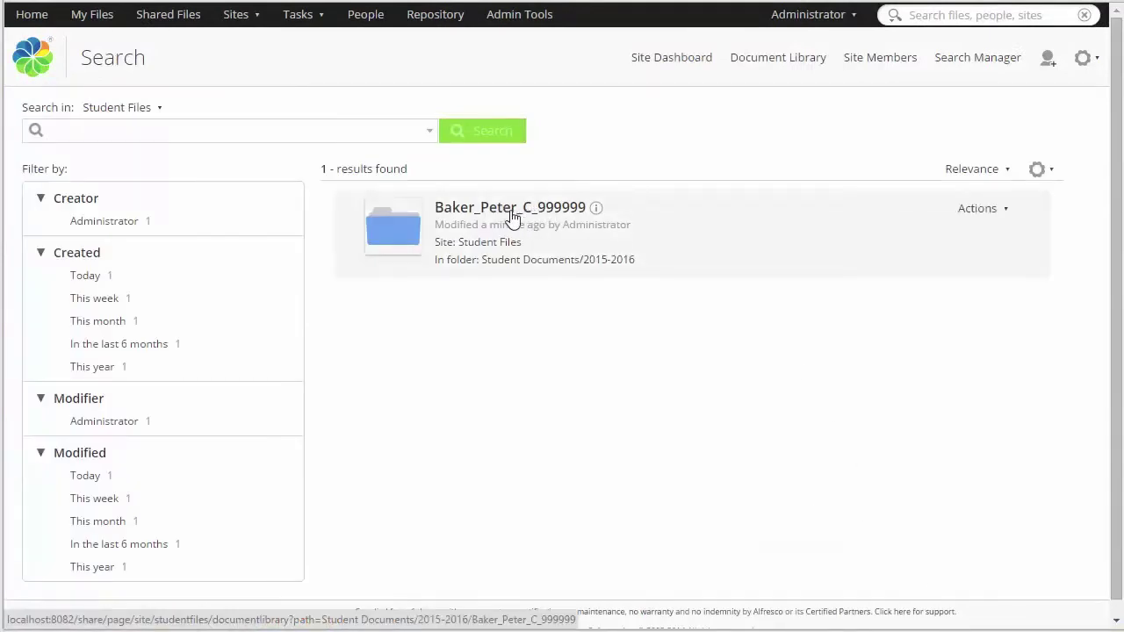
pyautogui.click(508, 211)
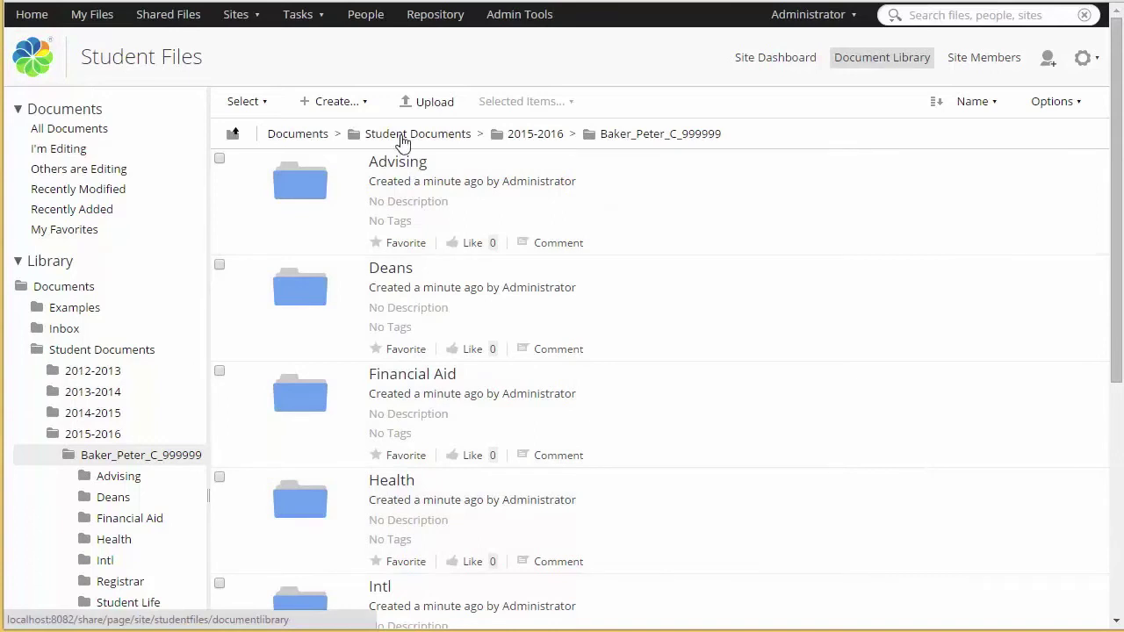
pyautogui.click(404, 136)
# Step: Go up to the top-level Documents folder and open Examples
pyautogui.click(290, 135)
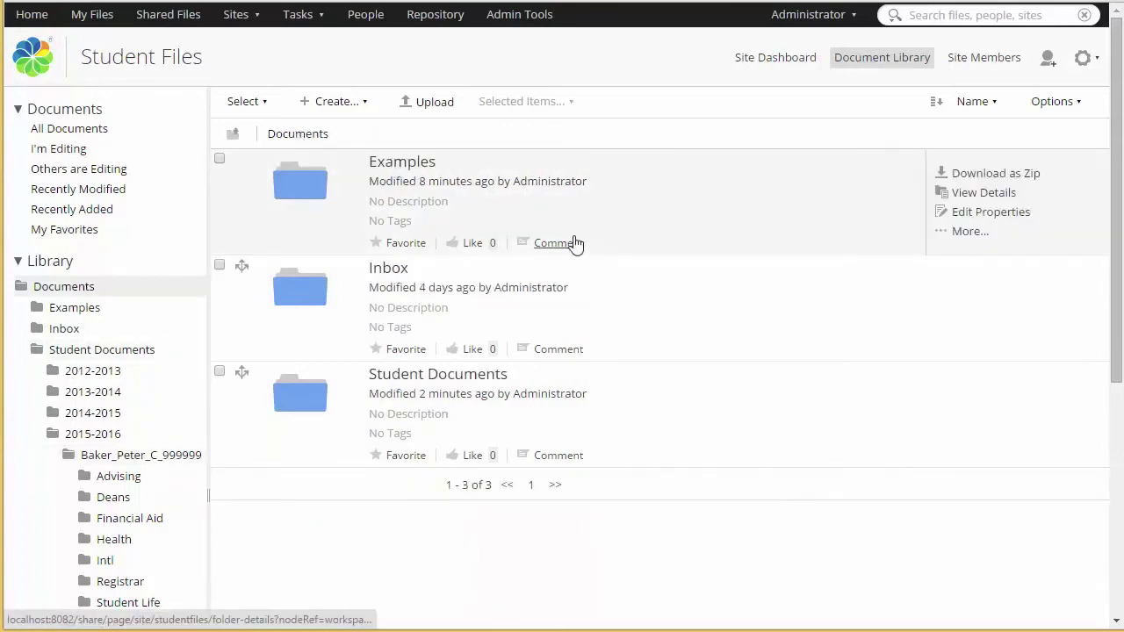
pyautogui.click(407, 163)
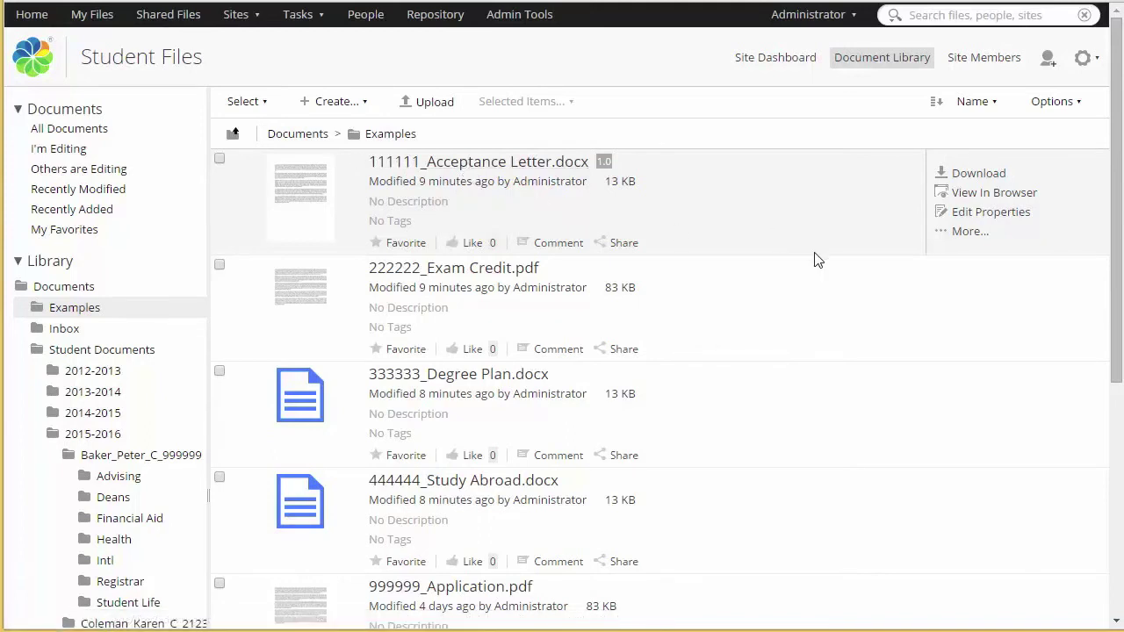
pyautogui.scroll(-2, 813, 259)
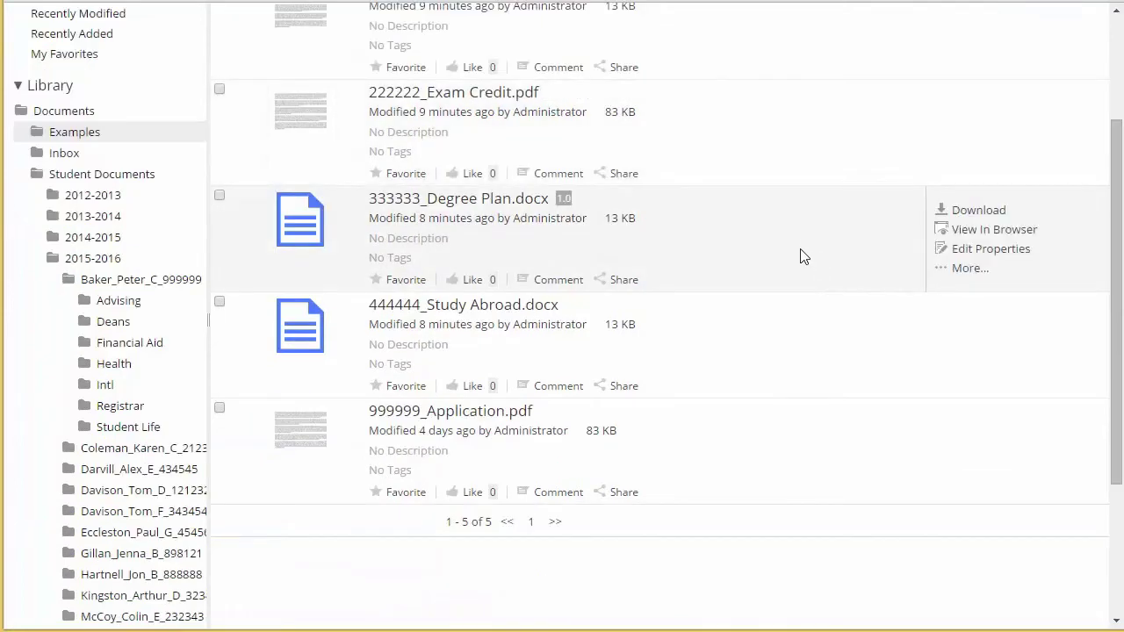
pyautogui.scroll(1, 801, 256)
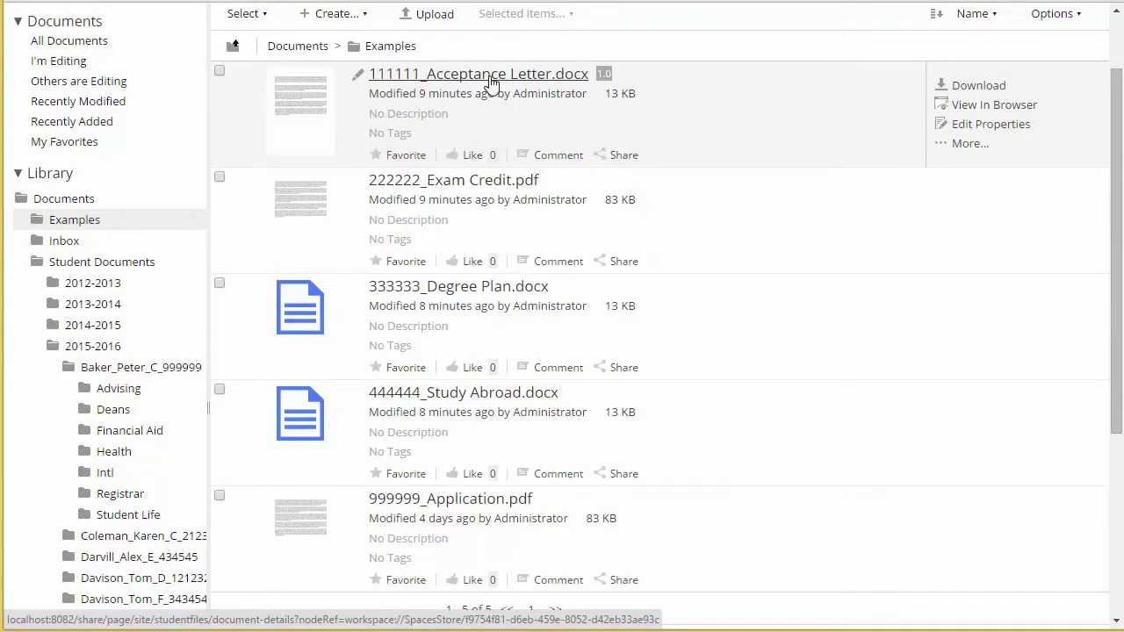
pyautogui.click(253, 16)
# Step: Select all five Examples files and copy them into the Inbox folder
pyautogui.click(265, 78)
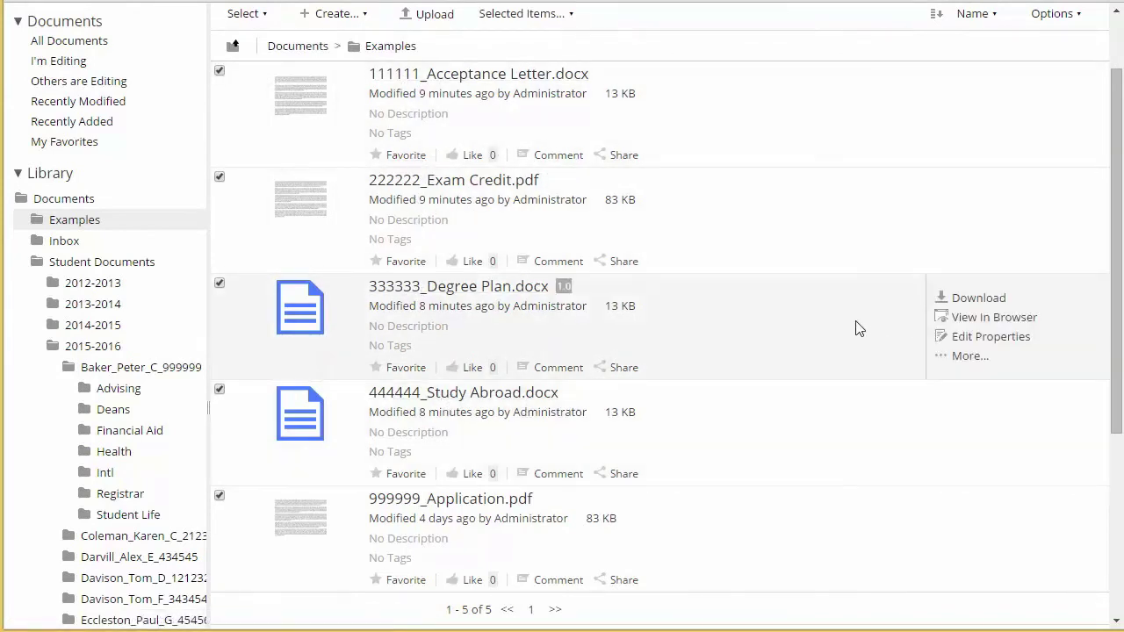
pyautogui.scroll(-1, 856, 327)
pyautogui.scroll(2, 849, 325)
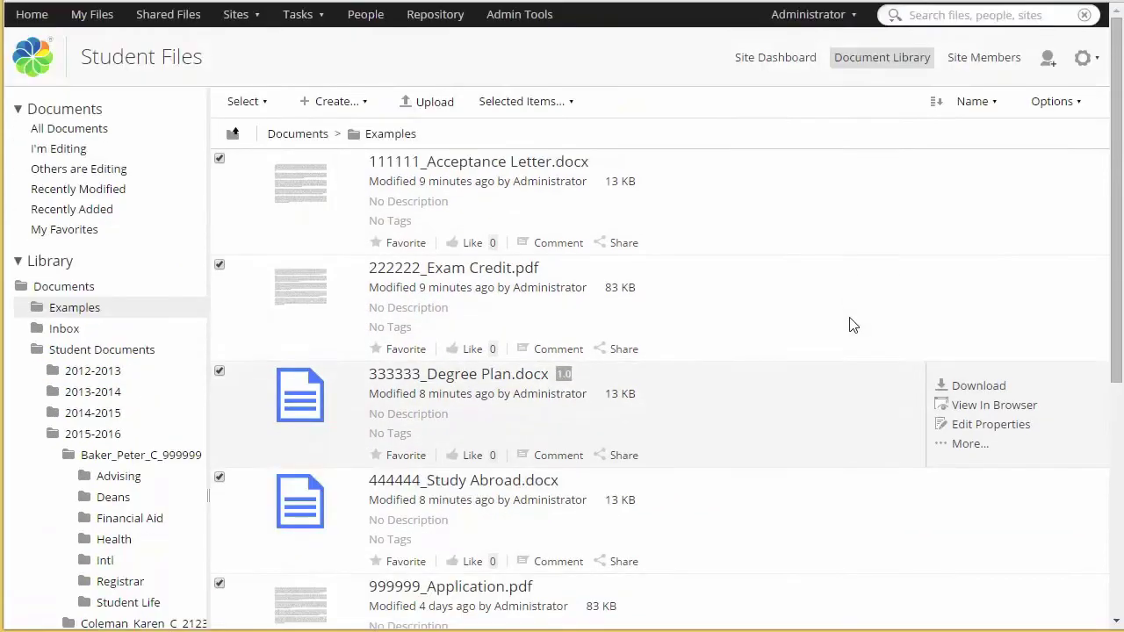
pyautogui.click(525, 101)
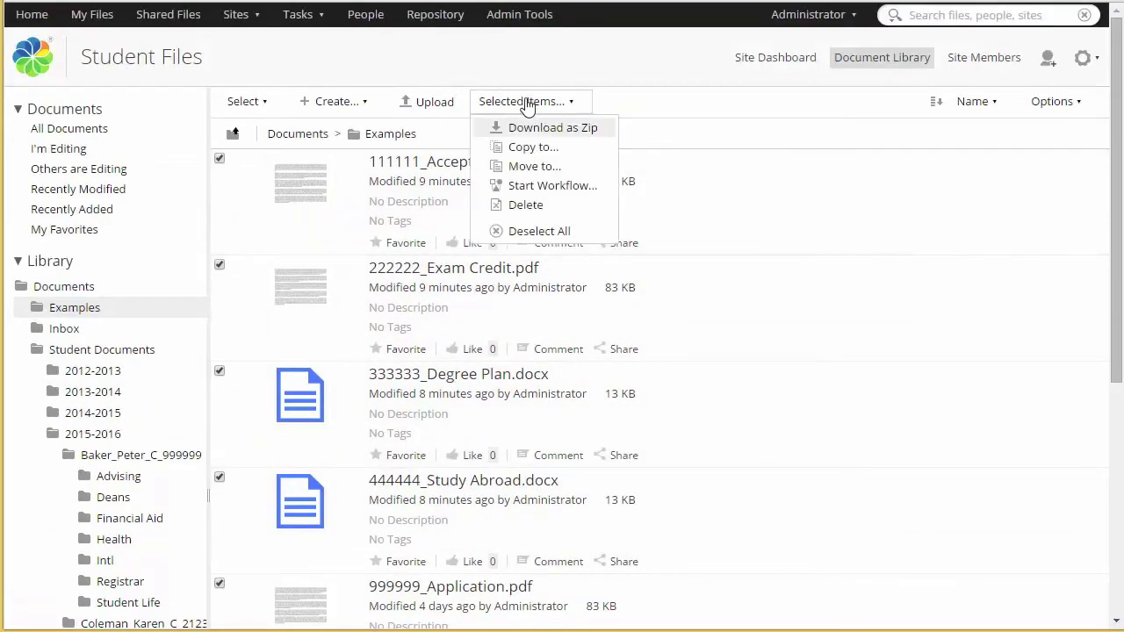
pyautogui.click(523, 147)
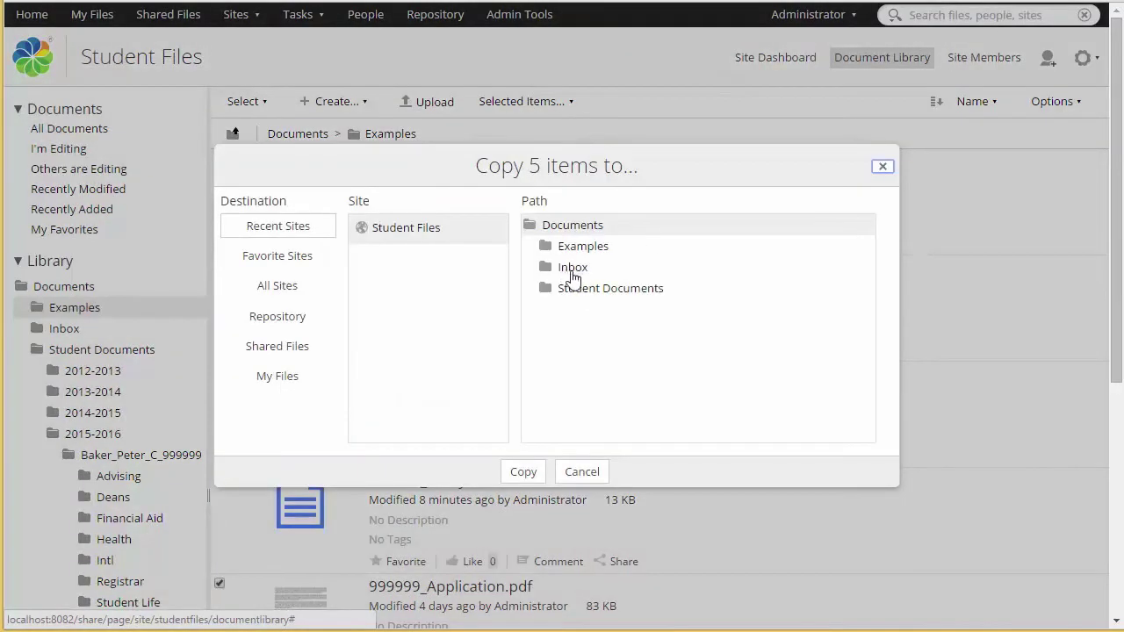
pyautogui.click(563, 271)
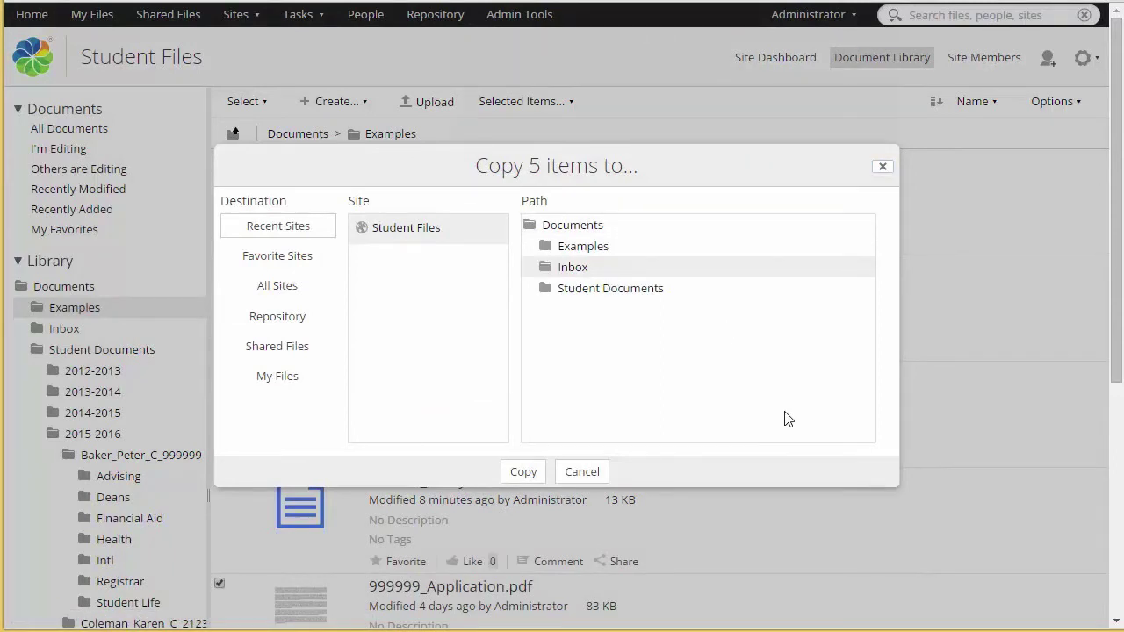
pyautogui.click(527, 474)
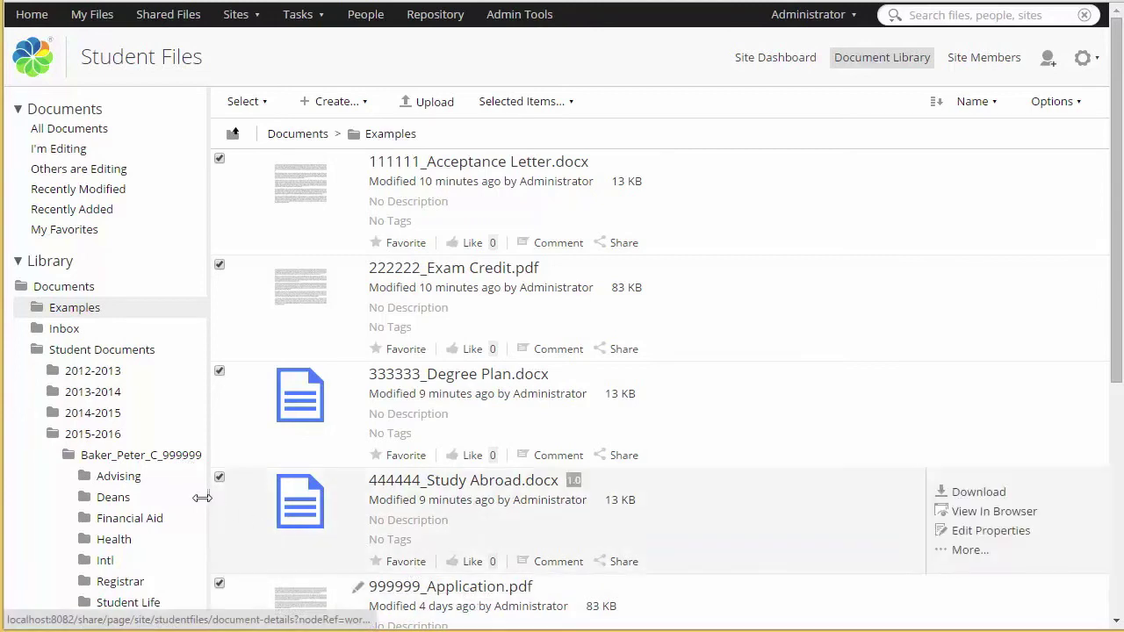
# Step: Open the student's Advising folder and bring up the actions for 999999_Application.pdf
pyautogui.click(128, 480)
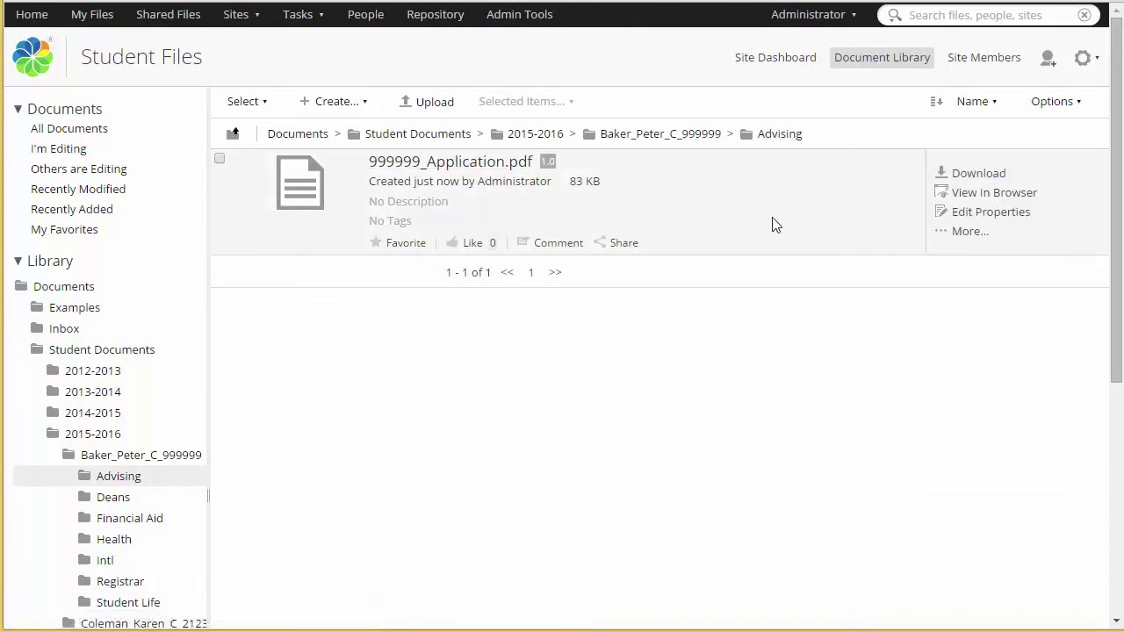
pyautogui.click(967, 233)
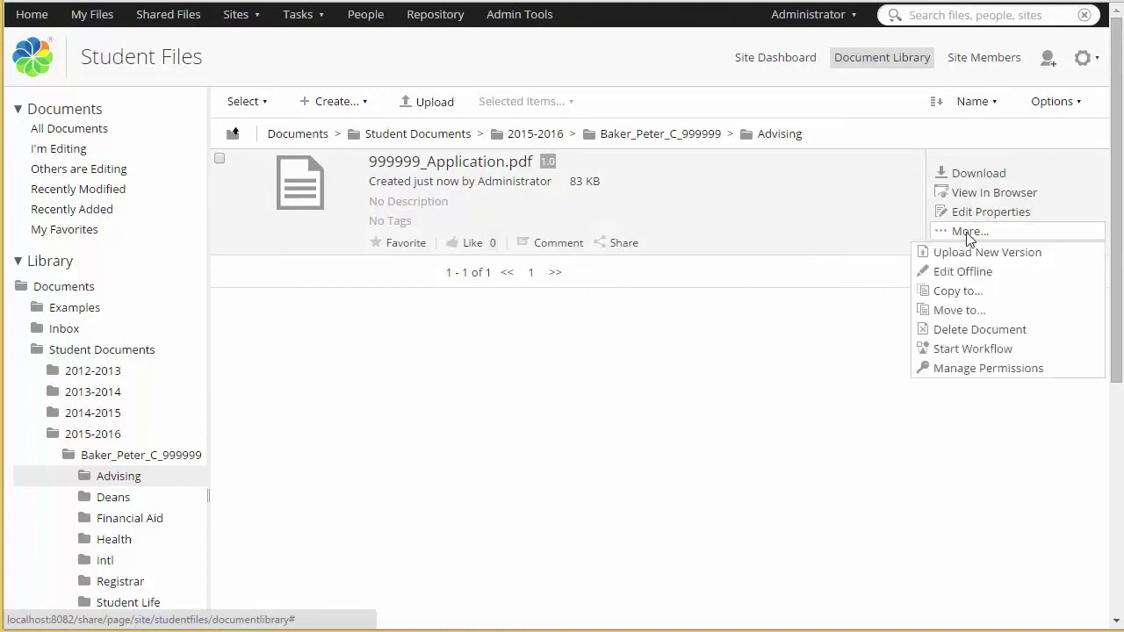
# Step: View the permissions of 999999_Application.pdf, then return to the 2015-2016 folder
pyautogui.click(984, 367)
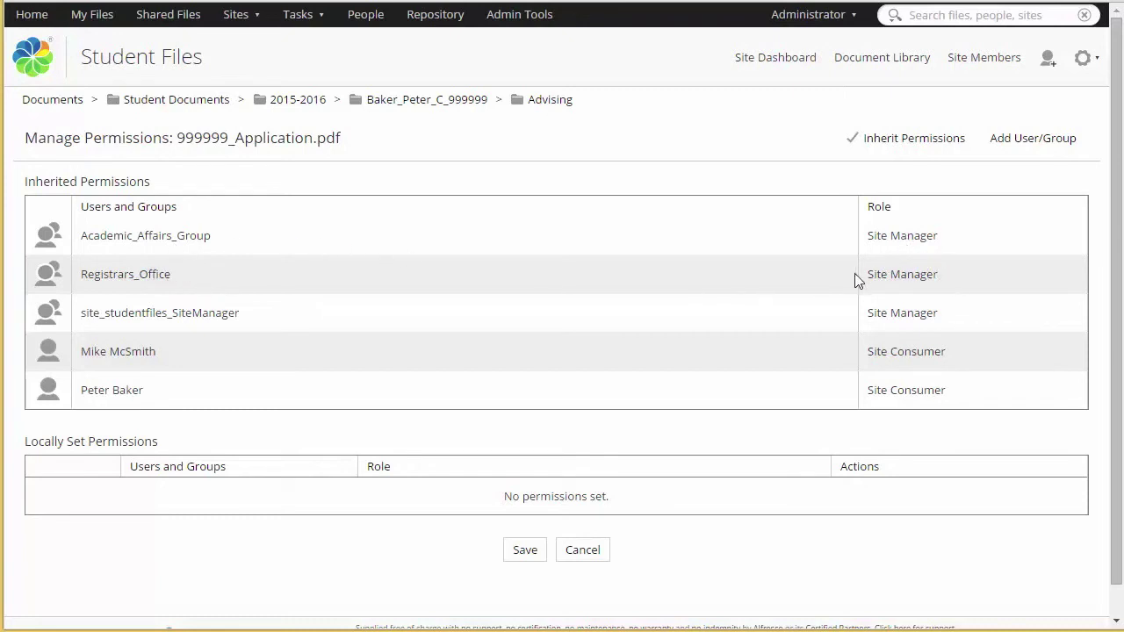
pyautogui.click(313, 109)
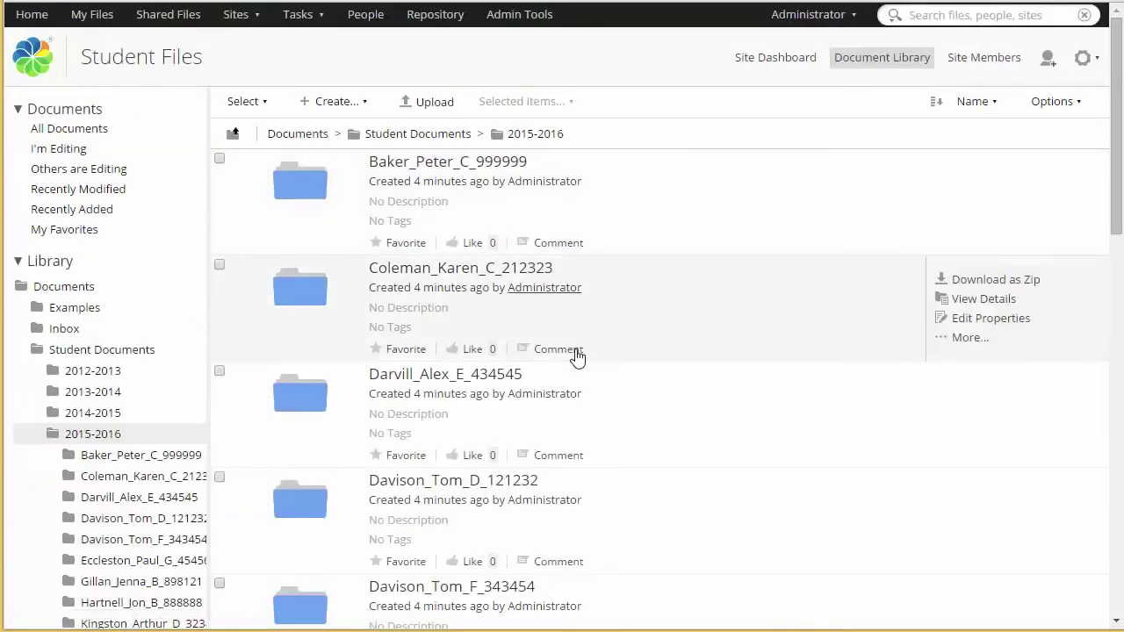
# Step: Browse to 2014-2015, then the student folder ending 222222, then its Advising folder
pyautogui.click(92, 412)
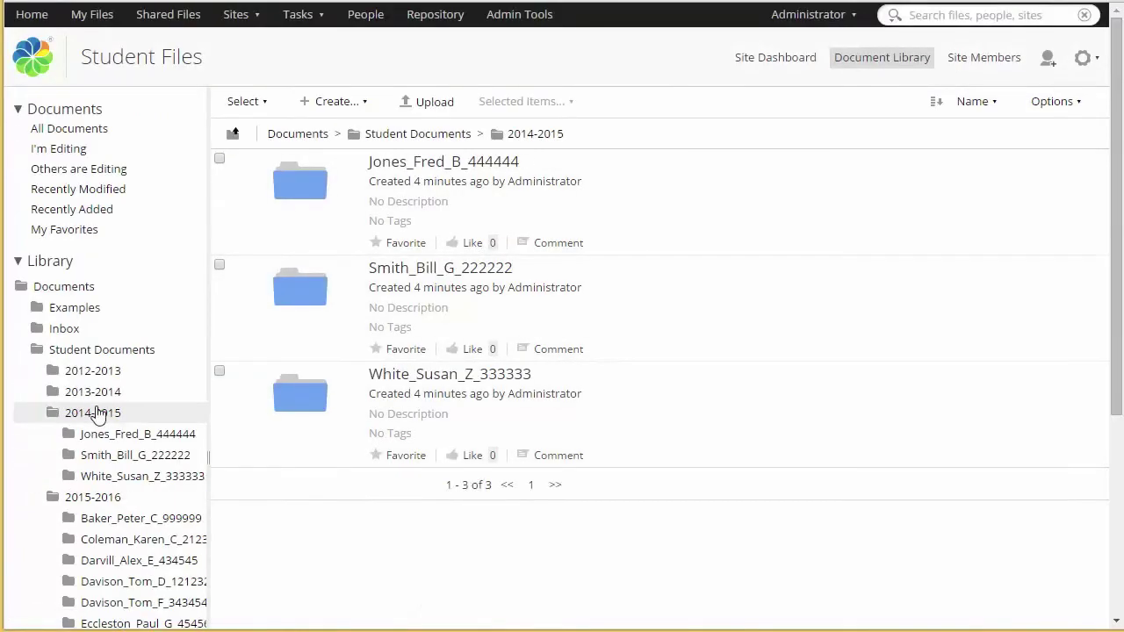
pyautogui.click(113, 455)
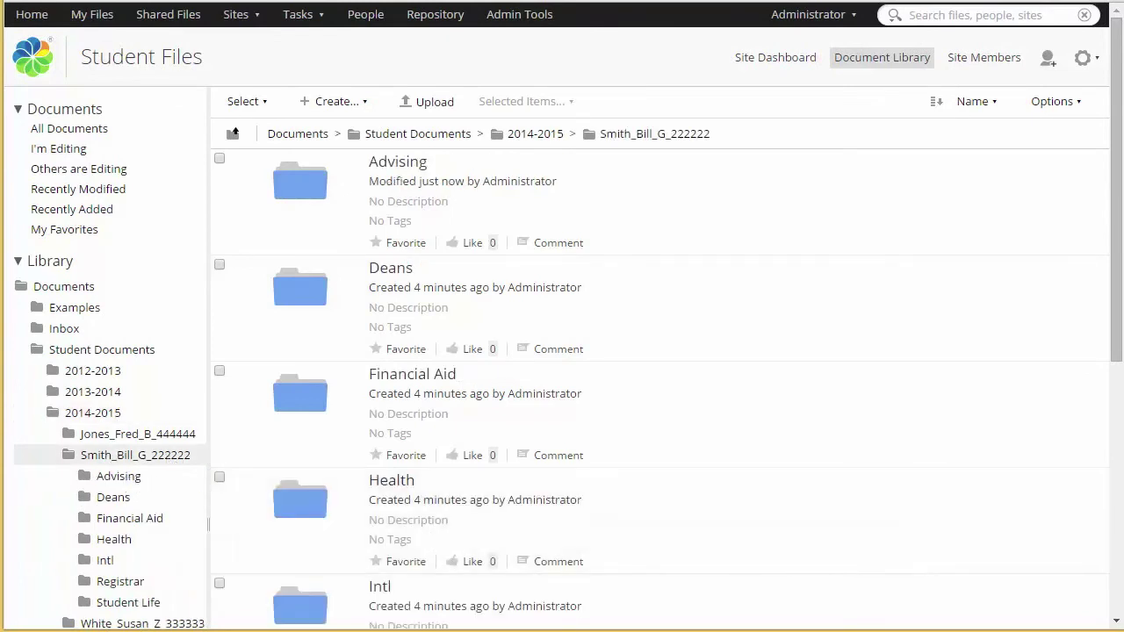
pyautogui.click(114, 478)
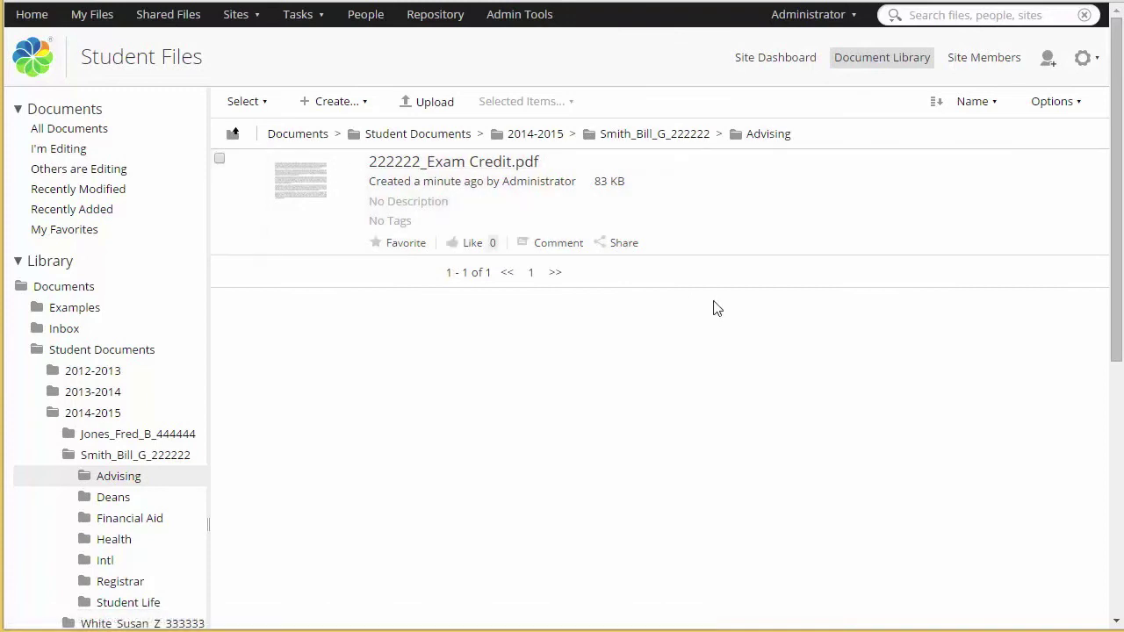
pyautogui.click(893, 16)
# Step: Search Student Documents for Student ID 222222 with Document Type Exam Credit
pyautogui.click(919, 41)
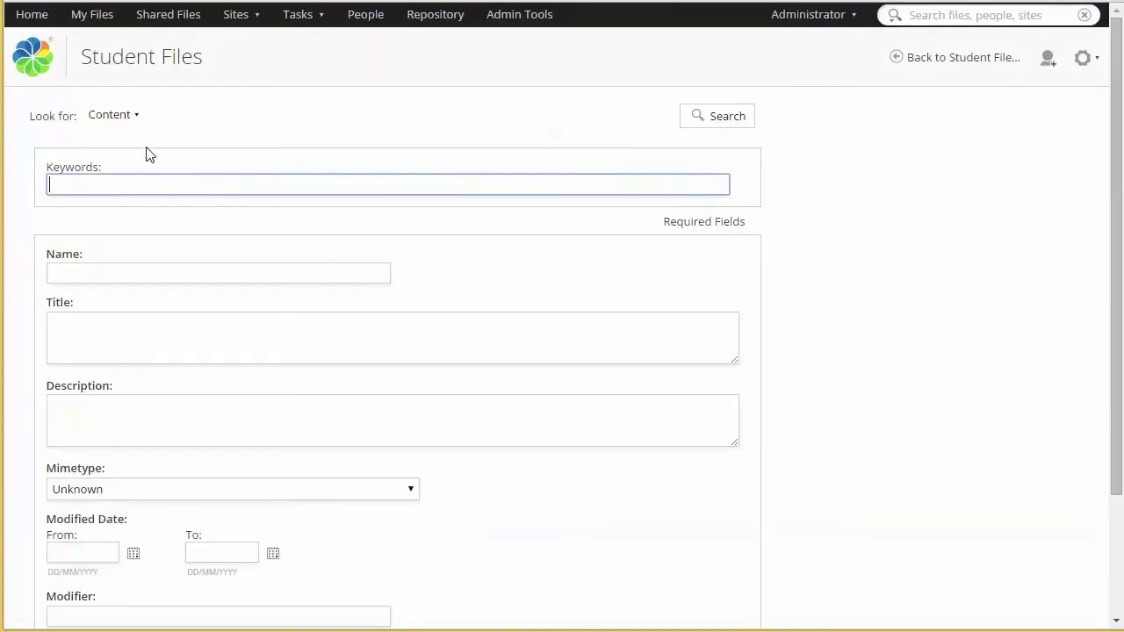
pyautogui.click(121, 116)
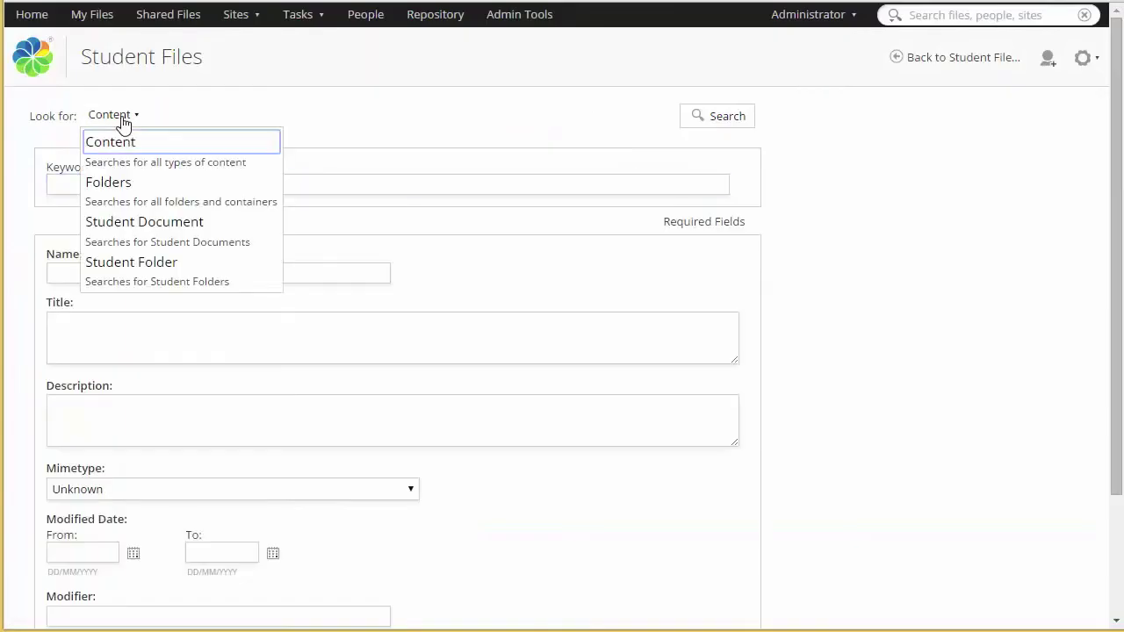
pyautogui.click(166, 227)
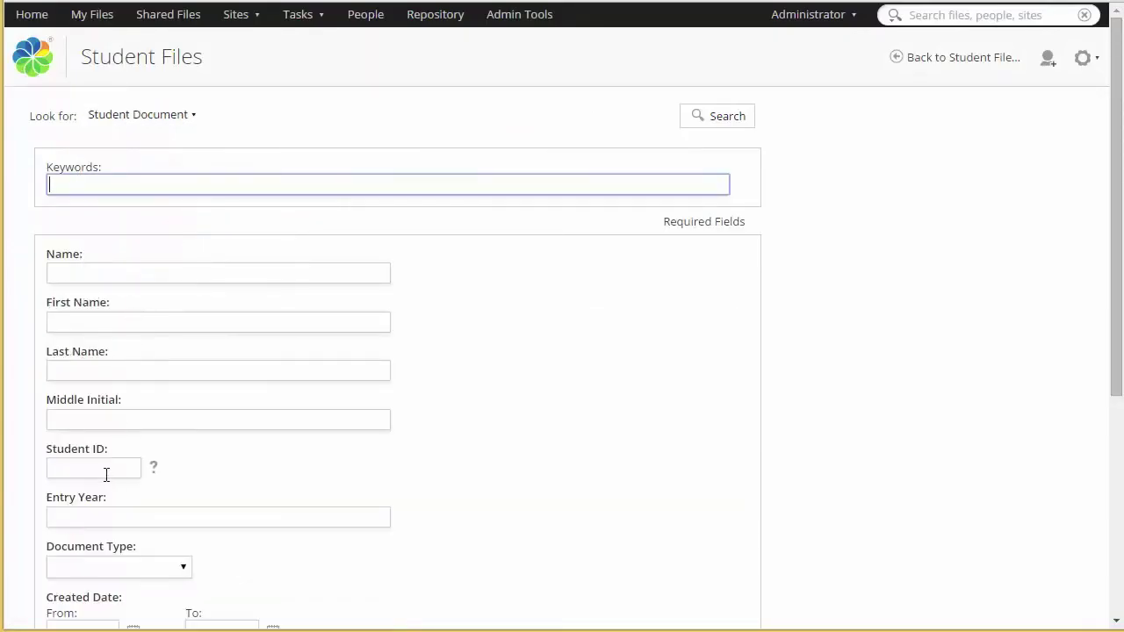
pyautogui.click(106, 472)
pyautogui.write('222222')
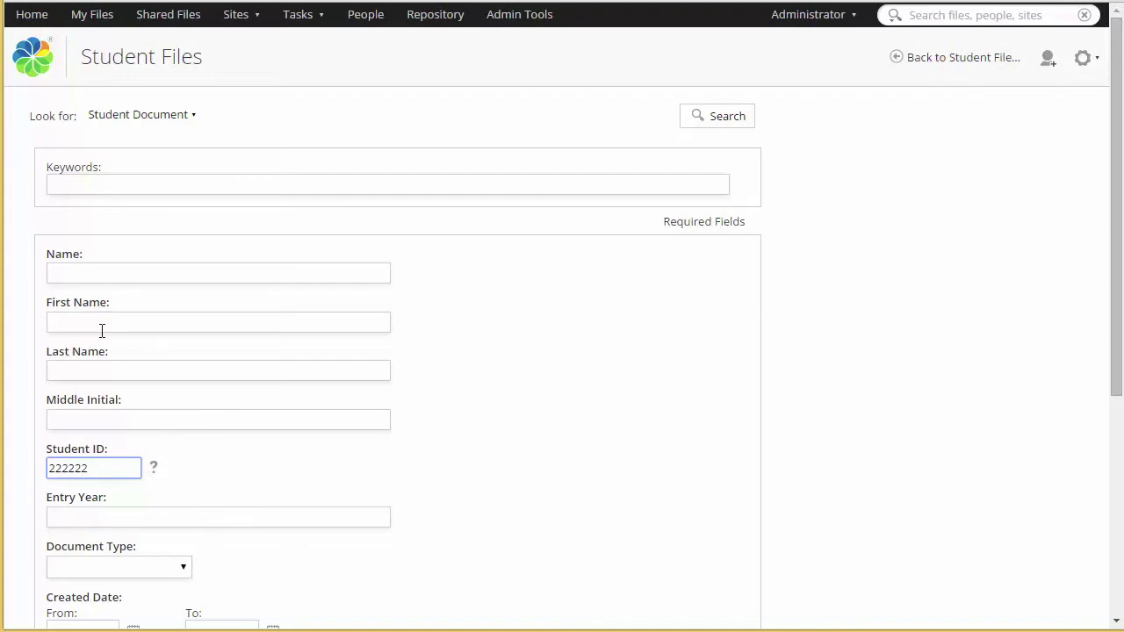
pyautogui.click(150, 566)
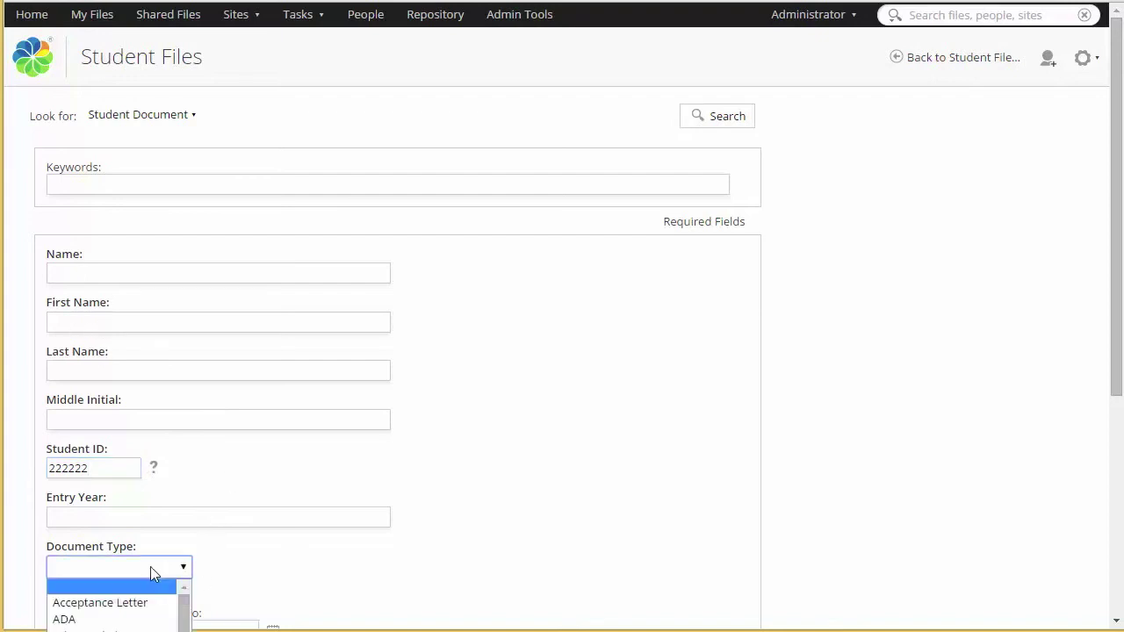
pyautogui.click(114, 628)
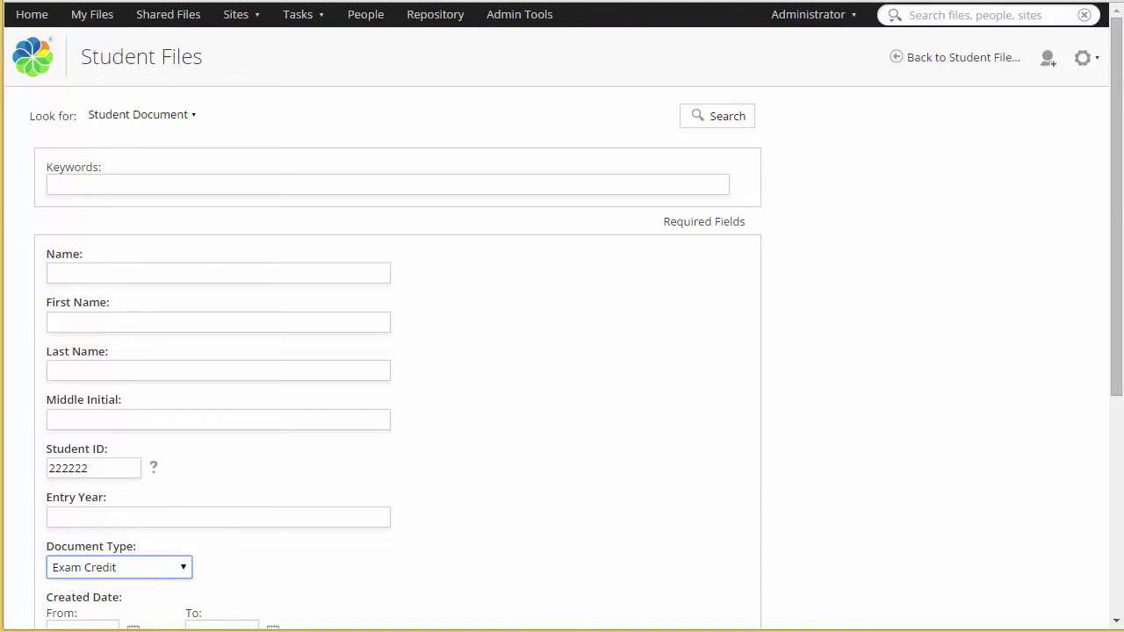
pyautogui.click(746, 121)
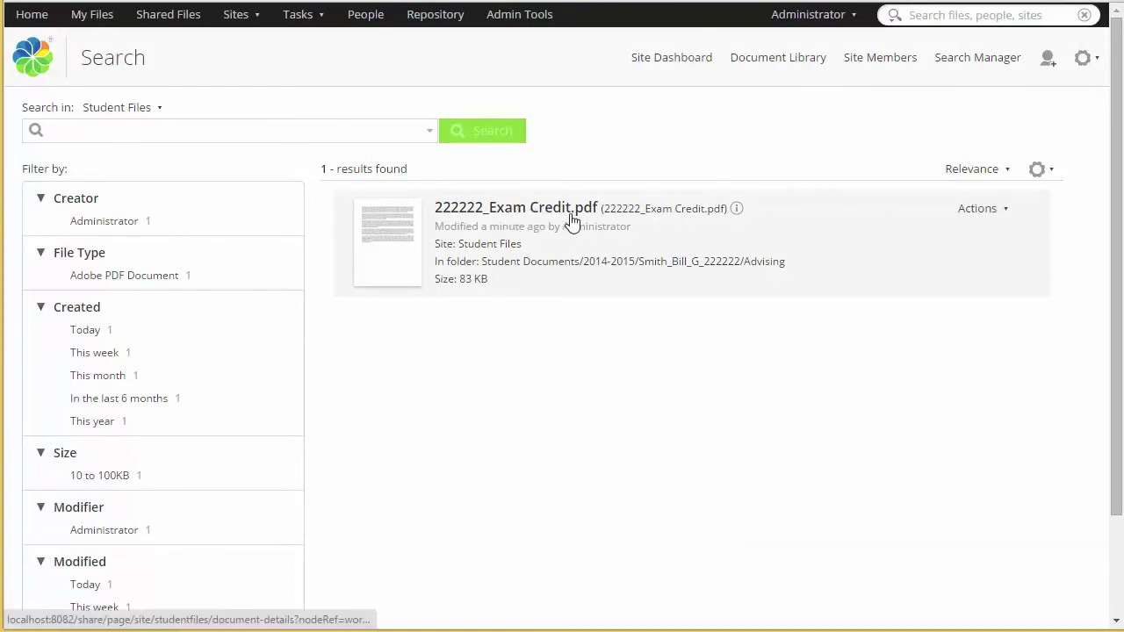
# Step: Open 222222_Exam Credit.pdf's details and review properties like Entry Year 2014-2015 and Document Type
pyautogui.click(475, 212)
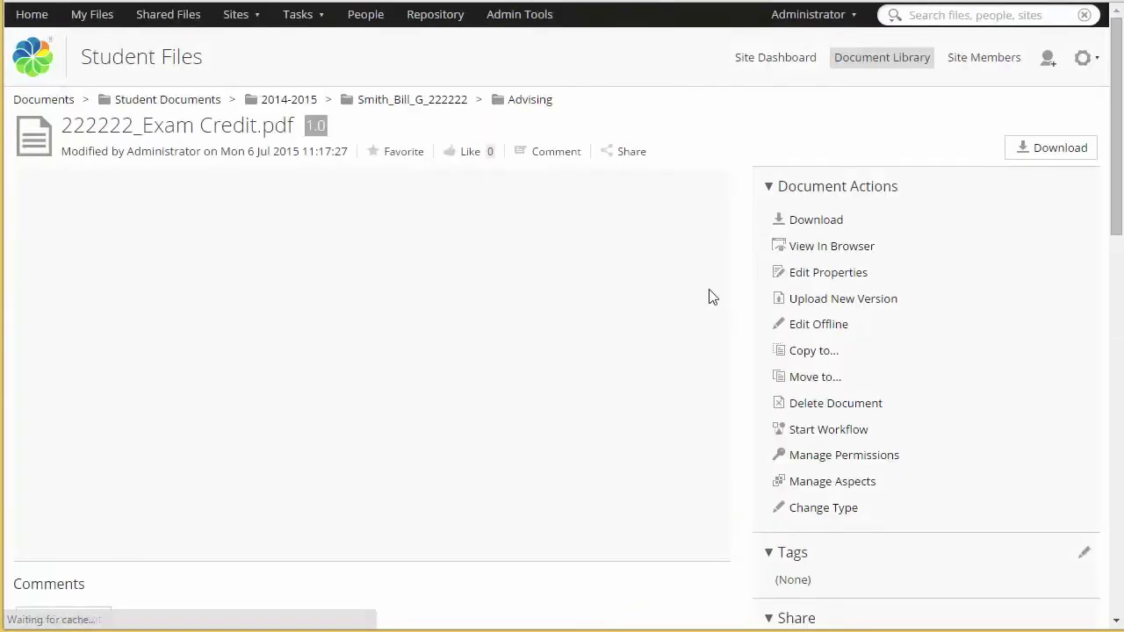
pyautogui.scroll(-5, 939, 342)
pyautogui.scroll(-2, 933, 335)
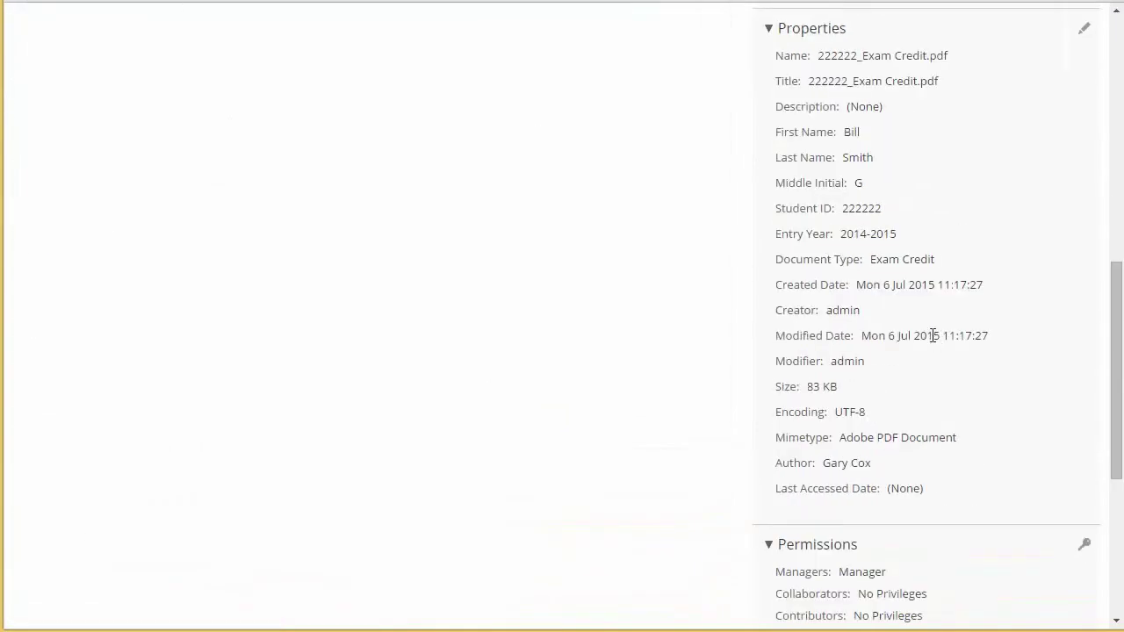
pyautogui.scroll(1, 933, 334)
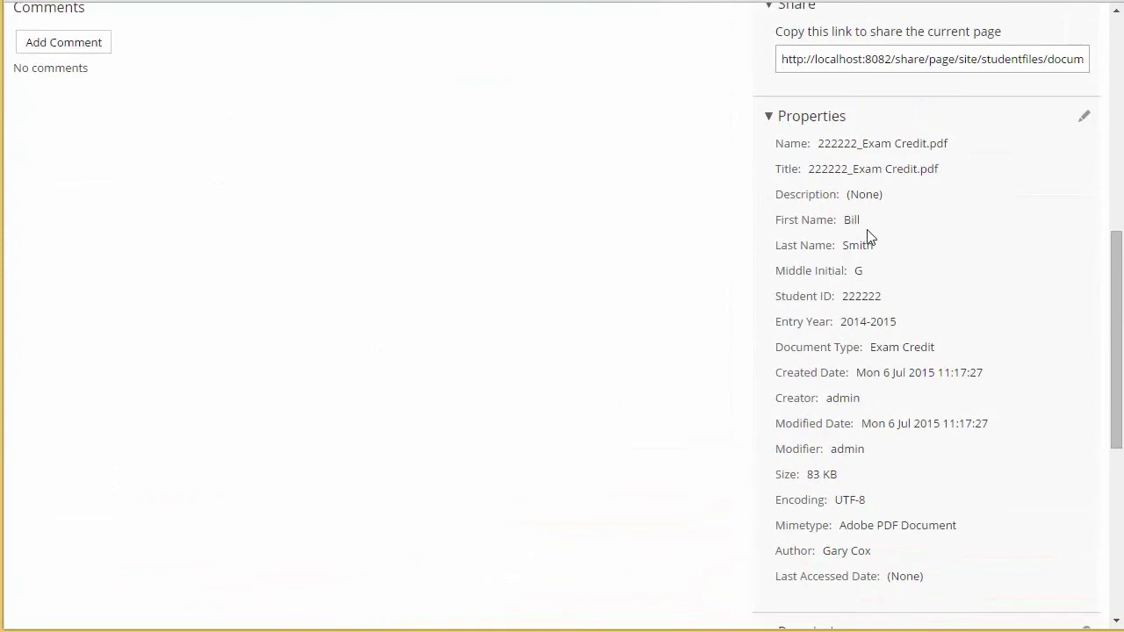